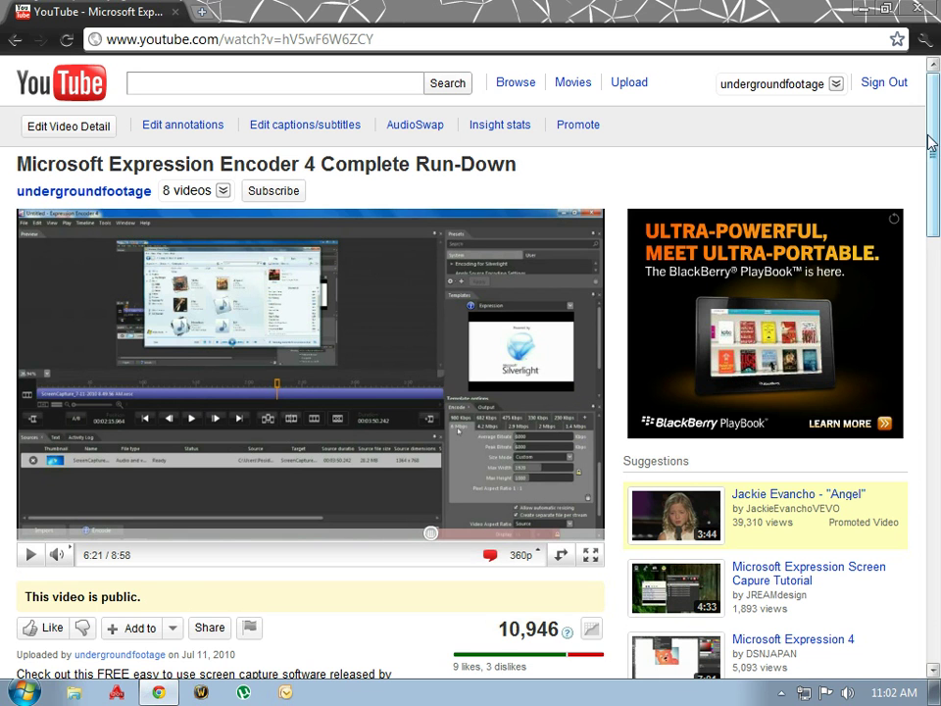
Select the YouTube video's title text, then clear the selection
{"action": "mouse_move", "coordinate": [934, 140]}
{"action": "left_mouse_down"}
{"action": "mouse_move", "coordinate": [936, 174]}
{"action": "mouse_move", "coordinate": [936, 145]}
{"action": "left_mouse_up"}
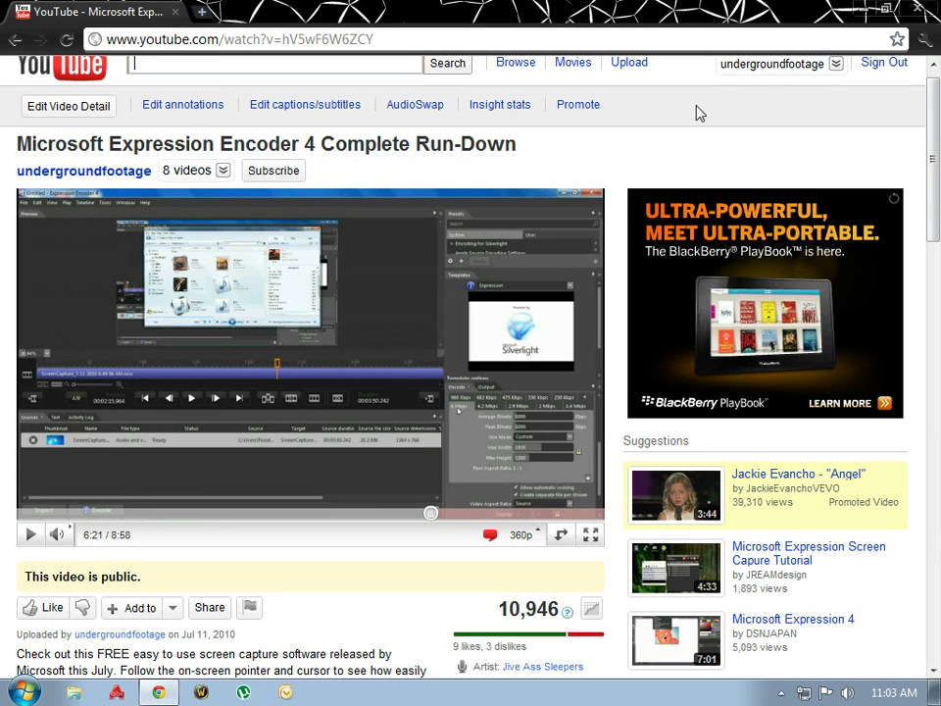
{"action": "left_click_drag", "start_coordinate": [546, 147], "coordinate": [3, 108]}
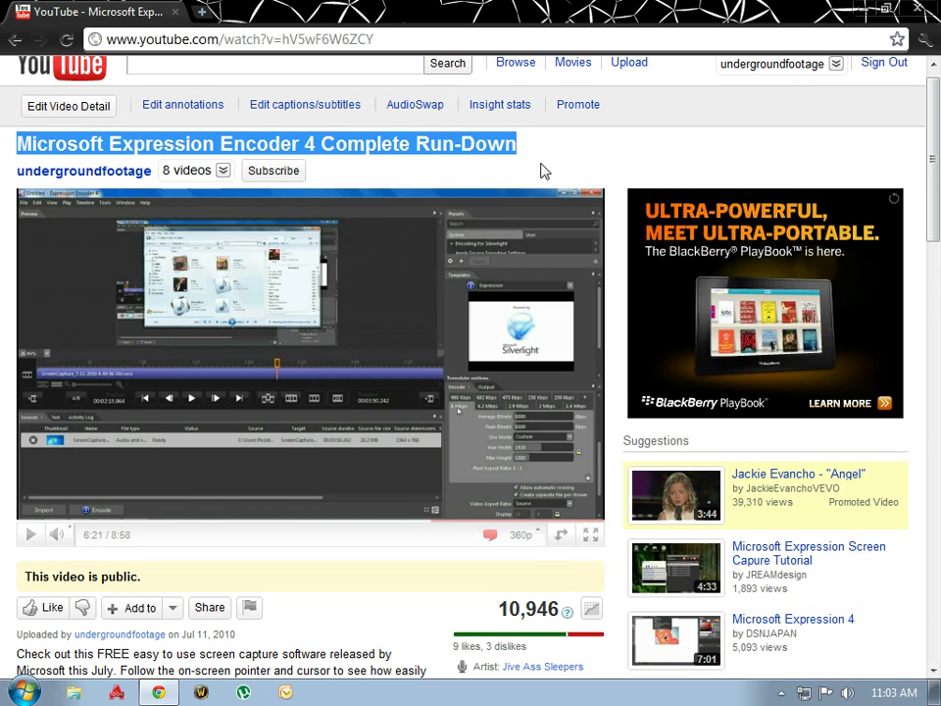
{"action": "left_click", "coordinate": [593, 164]}
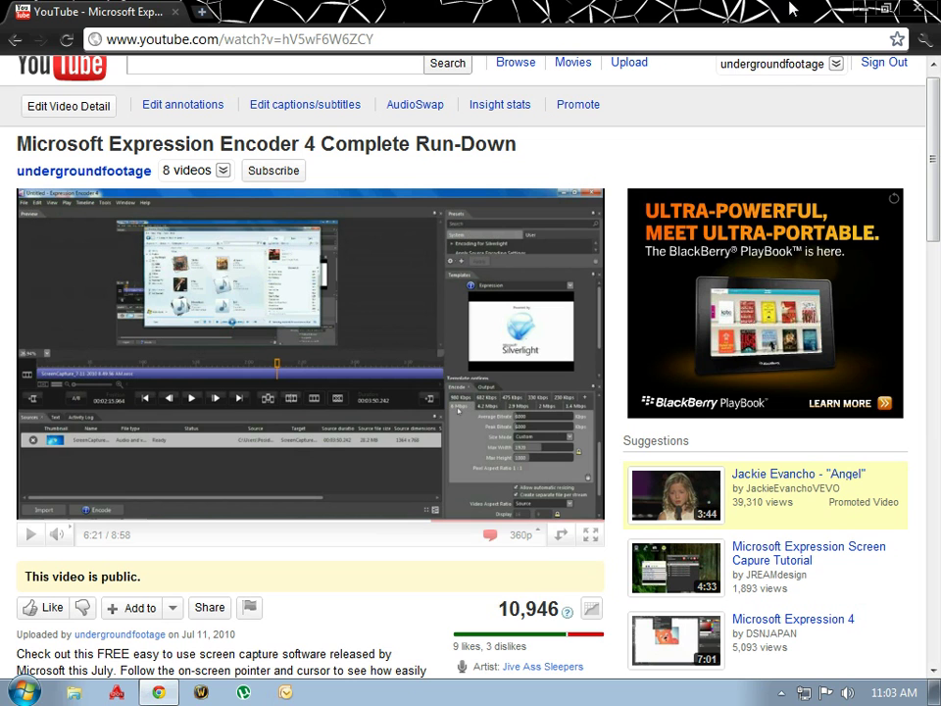
Play the Expression Encoder 4 Complete Run-Down video, pause it at 6:37, and reveal the hidden tray icons
{"action": "left_click", "coordinate": [30, 535]}
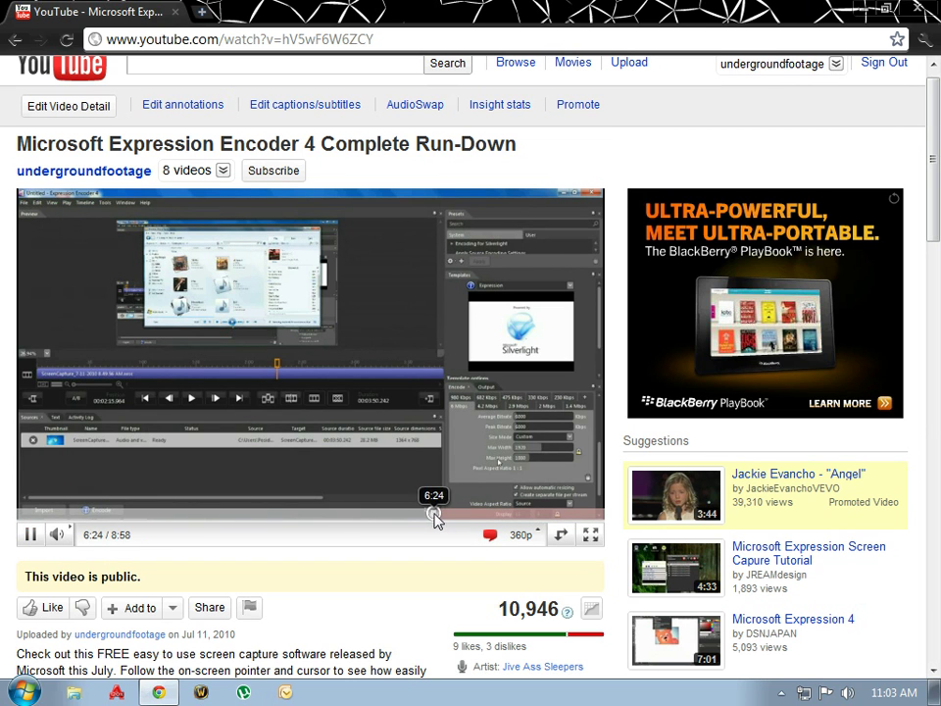
{"action": "left_click", "coordinate": [389, 513]}
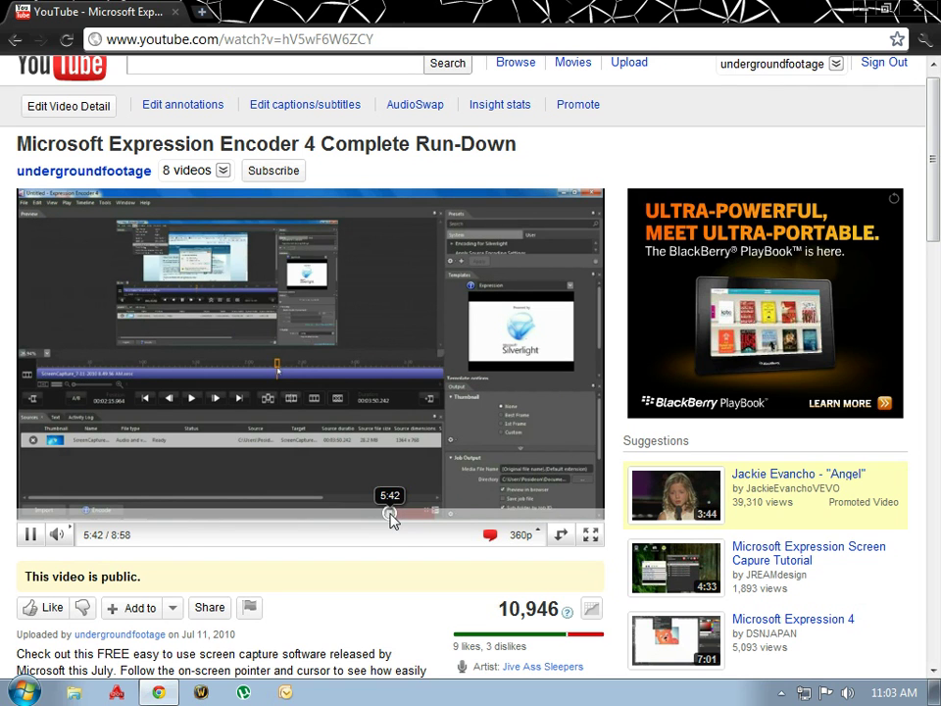
{"action": "left_click", "coordinate": [446, 513]}
{"action": "left_click", "coordinate": [27, 536]}
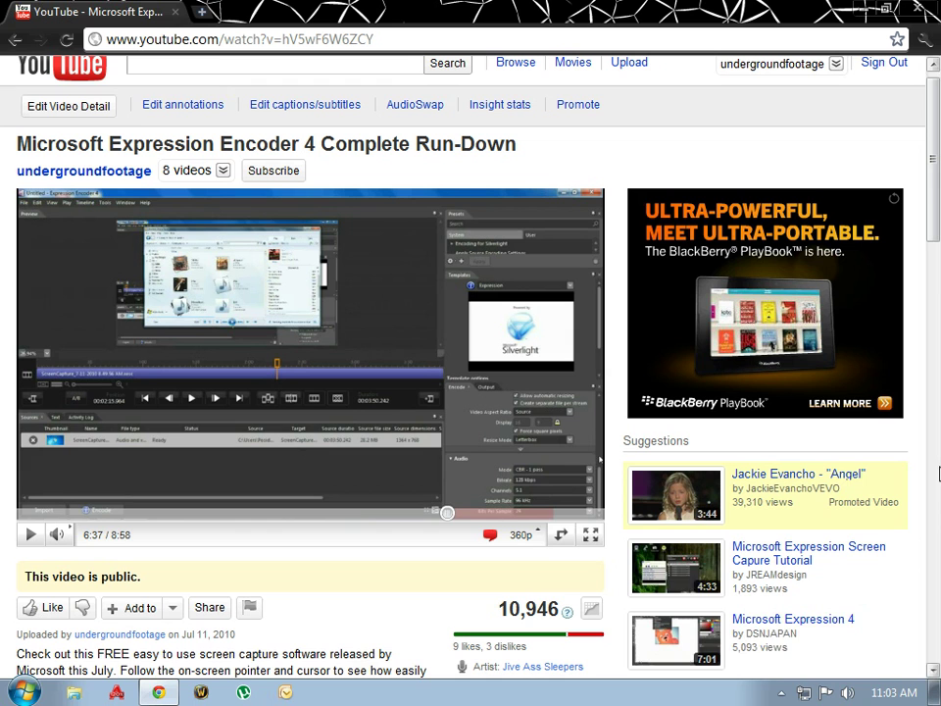
{"action": "left_click", "coordinate": [782, 693]}
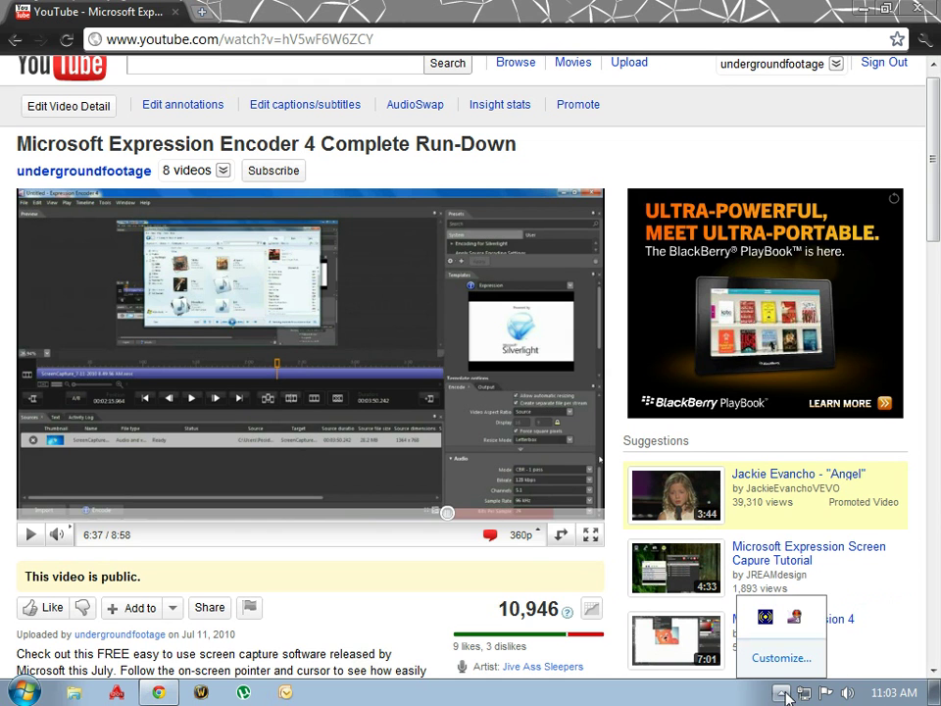
Bring up the Expression Encoder 4 Screen Capture tray icon's recording options menu
{"action": "right_click", "coordinate": [794, 624]}
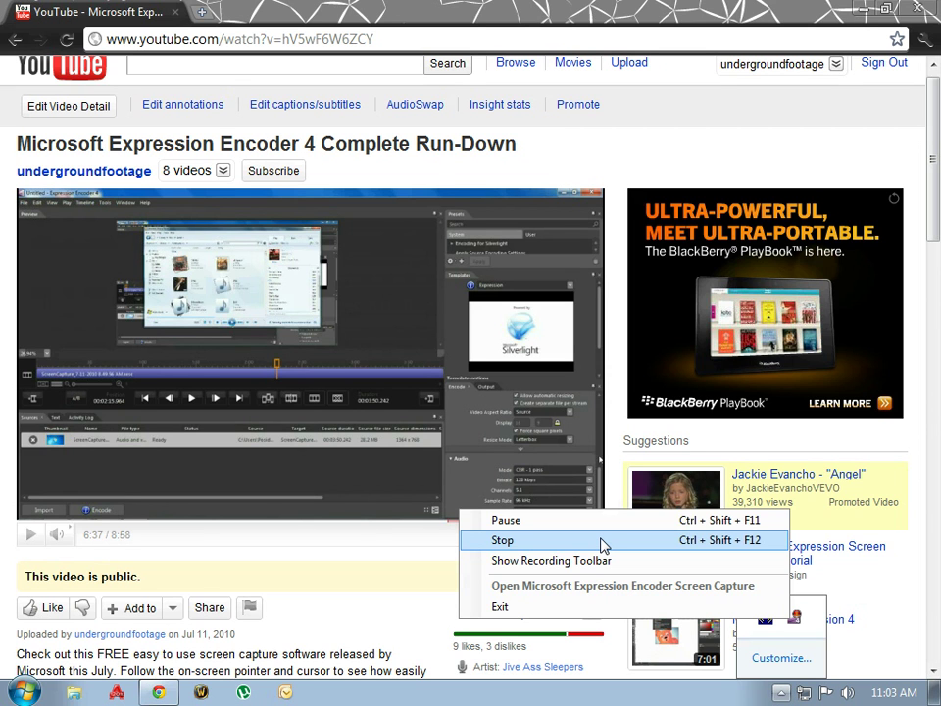
Stop the screen recording, maximize Expression Encoder, and widen the File type column
{"action": "left_click", "coordinate": [522, 542]}
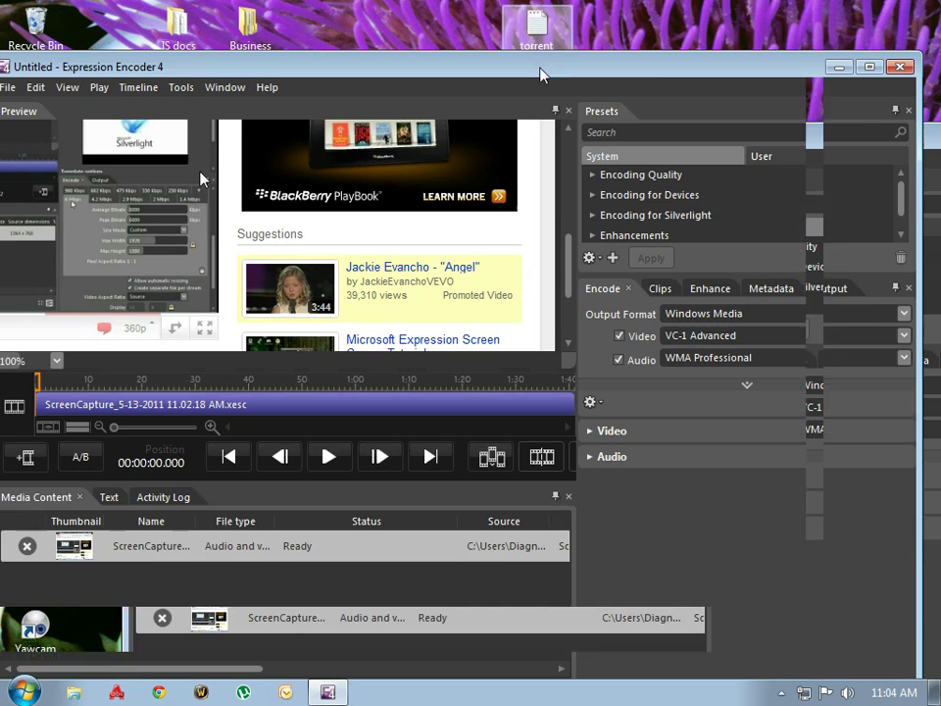
{"action": "left_click", "coordinate": [875, 75]}
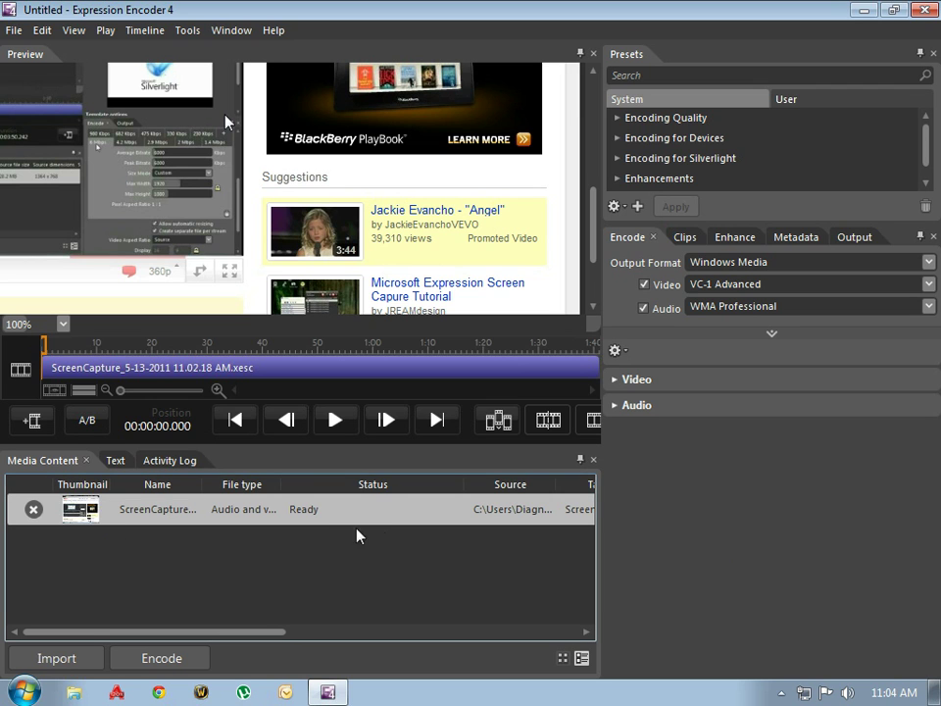
{"action": "left_click_drag", "start_coordinate": [281, 486], "coordinate": [292, 486]}
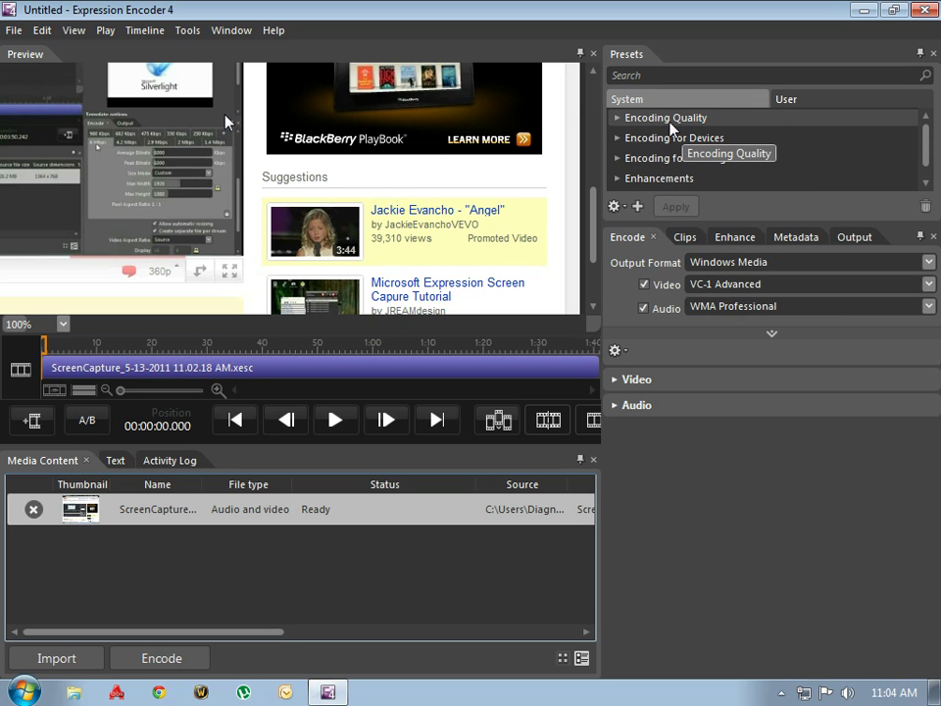
Choose the Best Quality preset under Encoding Quality
{"action": "left_click", "coordinate": [617, 118]}
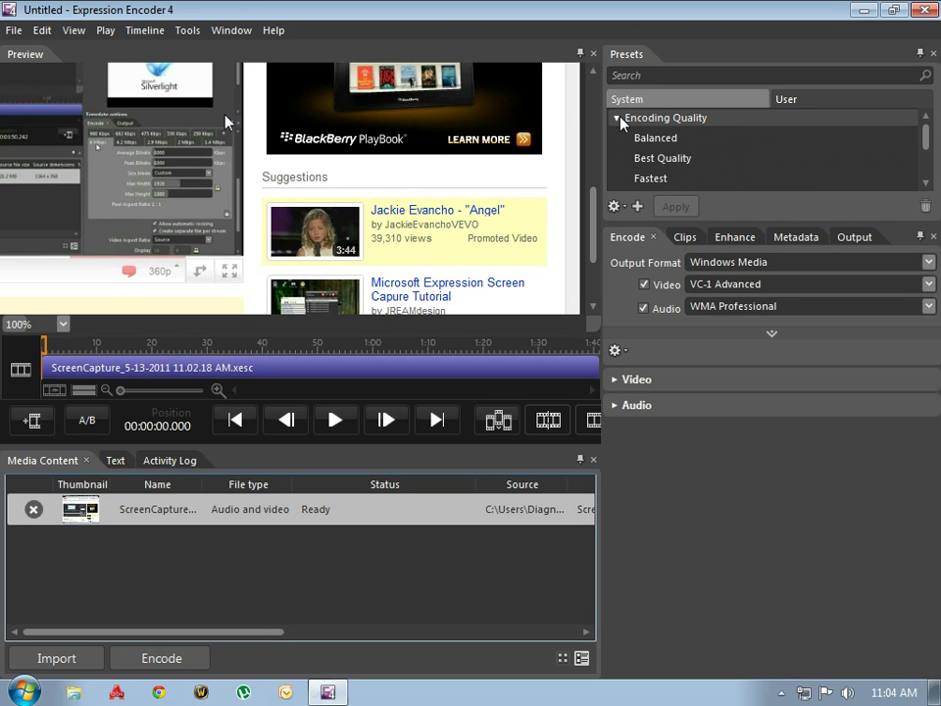
{"action": "left_click", "coordinate": [618, 118]}
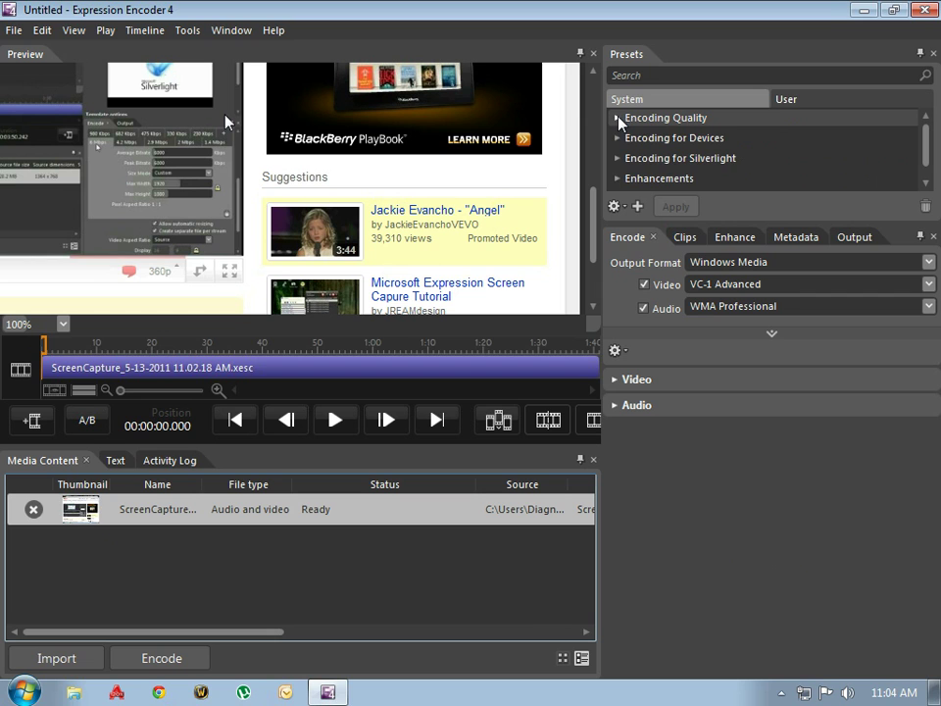
{"action": "left_click", "coordinate": [617, 119]}
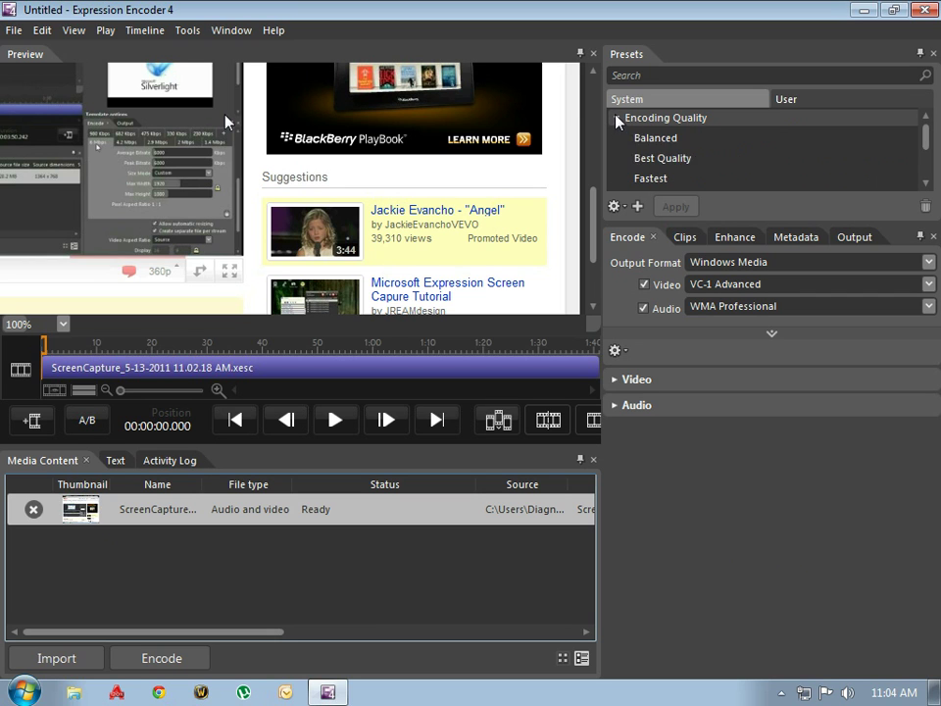
{"action": "mouse_move", "coordinate": [929, 126]}
{"action": "left_mouse_down"}
{"action": "mouse_move", "coordinate": [929, 137]}
{"action": "mouse_move", "coordinate": [927, 128]}
{"action": "left_mouse_up"}
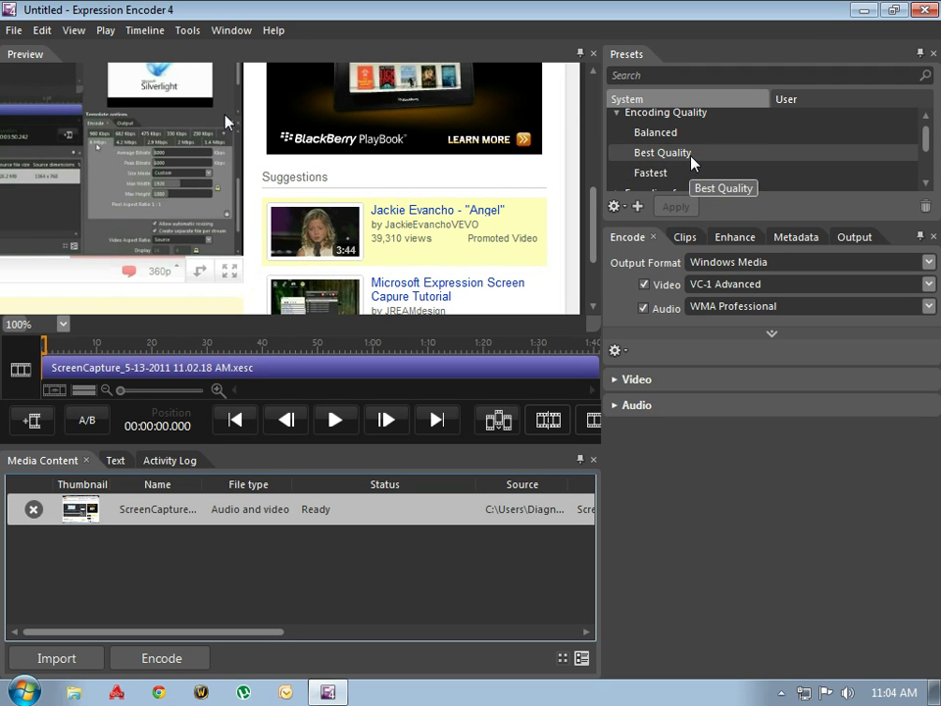
{"action": "left_click", "coordinate": [691, 157]}
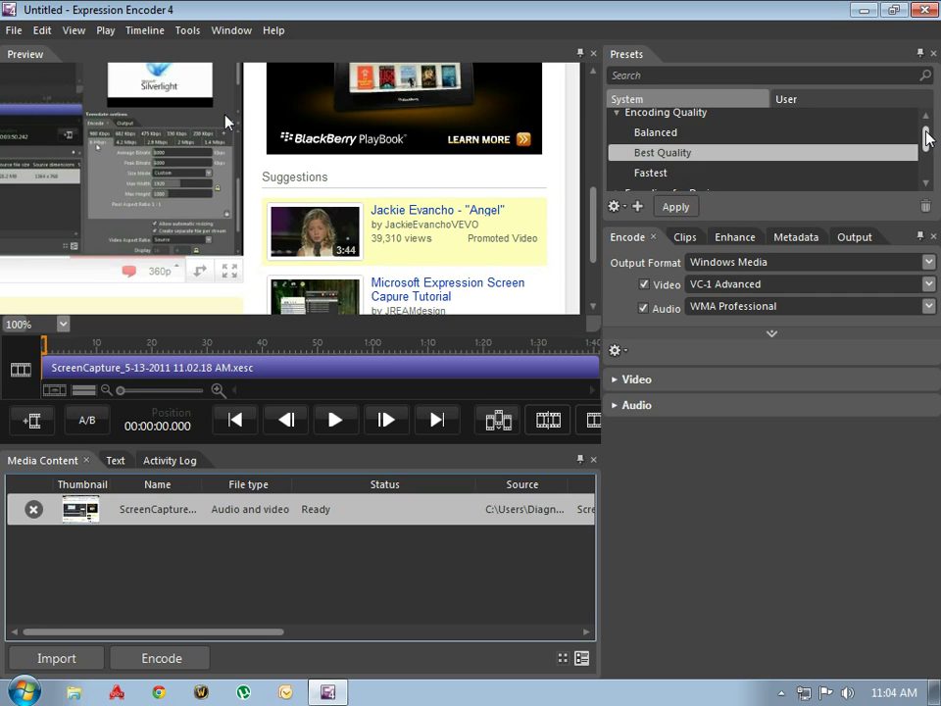
{"action": "mouse_move", "coordinate": [927, 139]}
{"action": "left_mouse_down"}
{"action": "mouse_move", "coordinate": [931, 157]}
{"action": "mouse_move", "coordinate": [927, 125]}
{"action": "mouse_move", "coordinate": [928, 149]}
{"action": "left_mouse_up"}
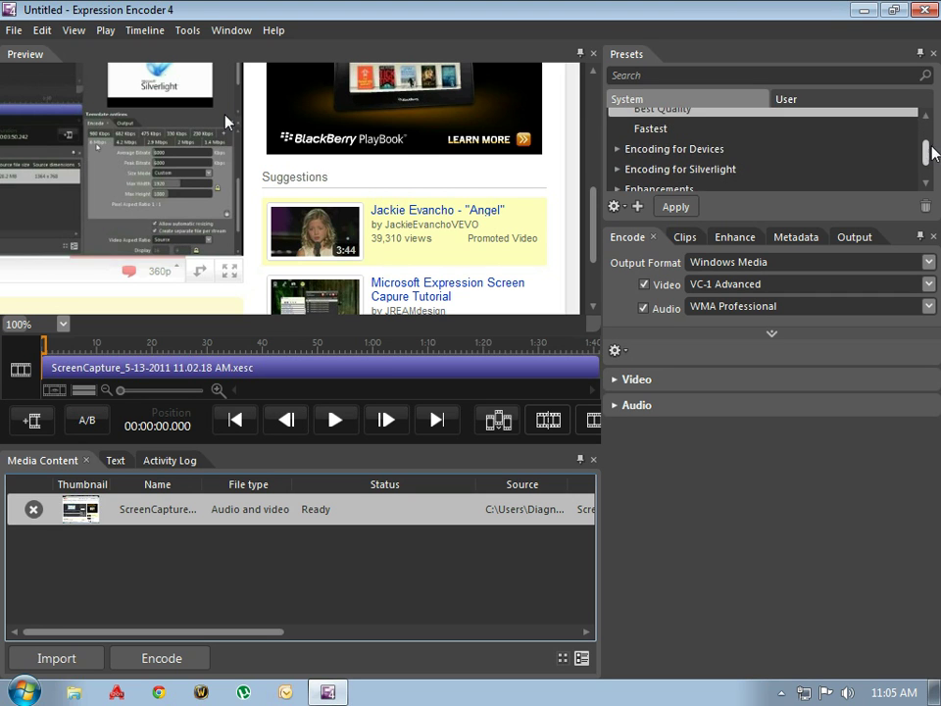
Select the VC-1 Xbox 360 HD 1080p preset under Encoding for Devices > WMV
{"action": "left_click", "coordinate": [618, 149]}
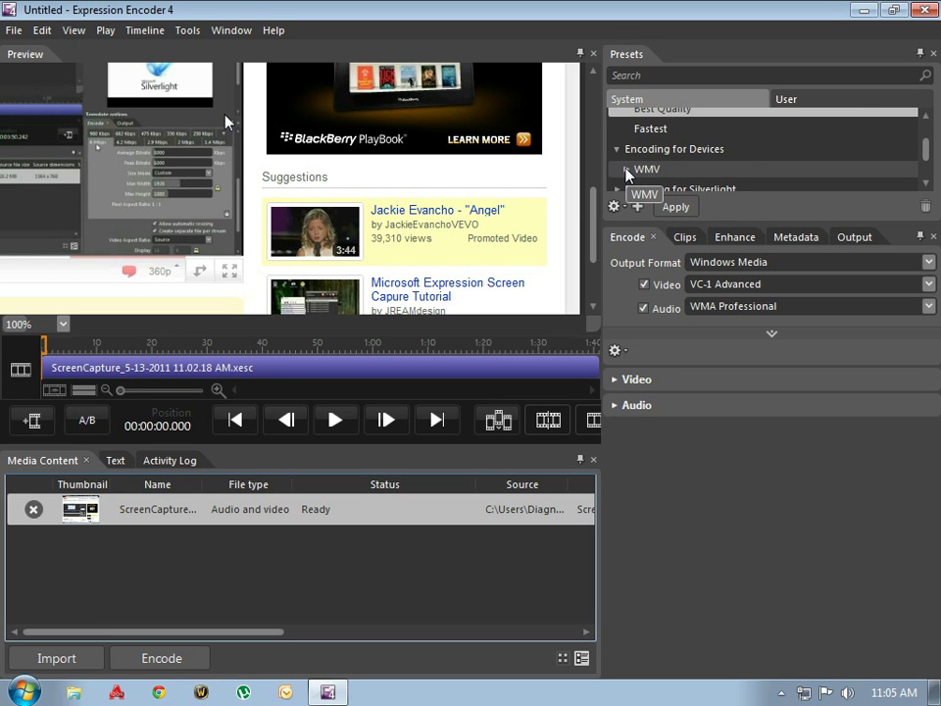
{"action": "left_click", "coordinate": [625, 171]}
{"action": "left_click", "coordinate": [924, 128]}
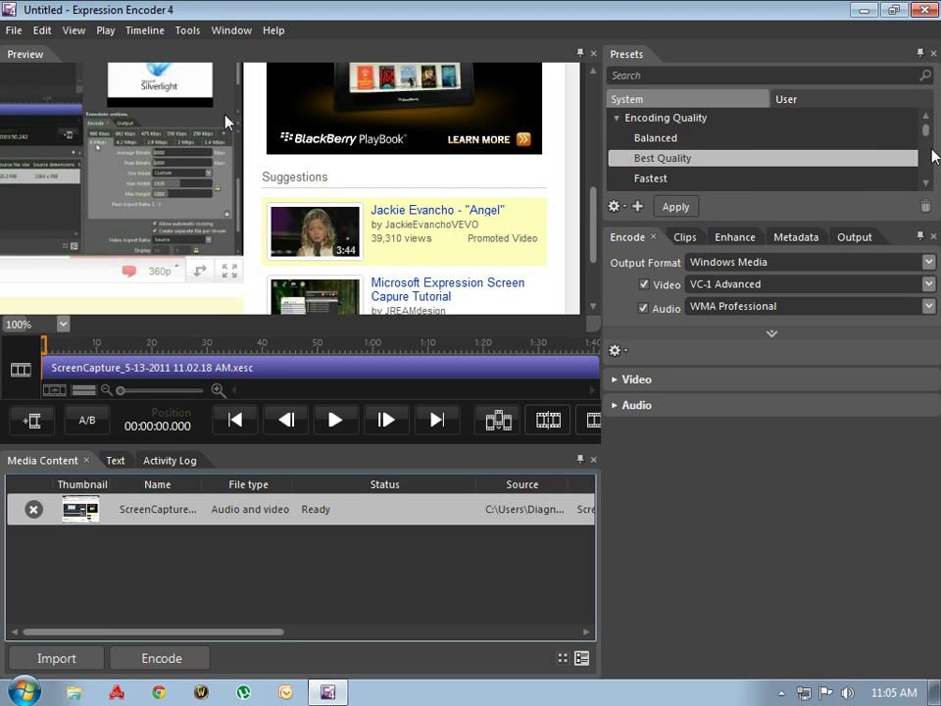
{"action": "left_click_drag", "start_coordinate": [925, 183], "coordinate": [924, 182]}
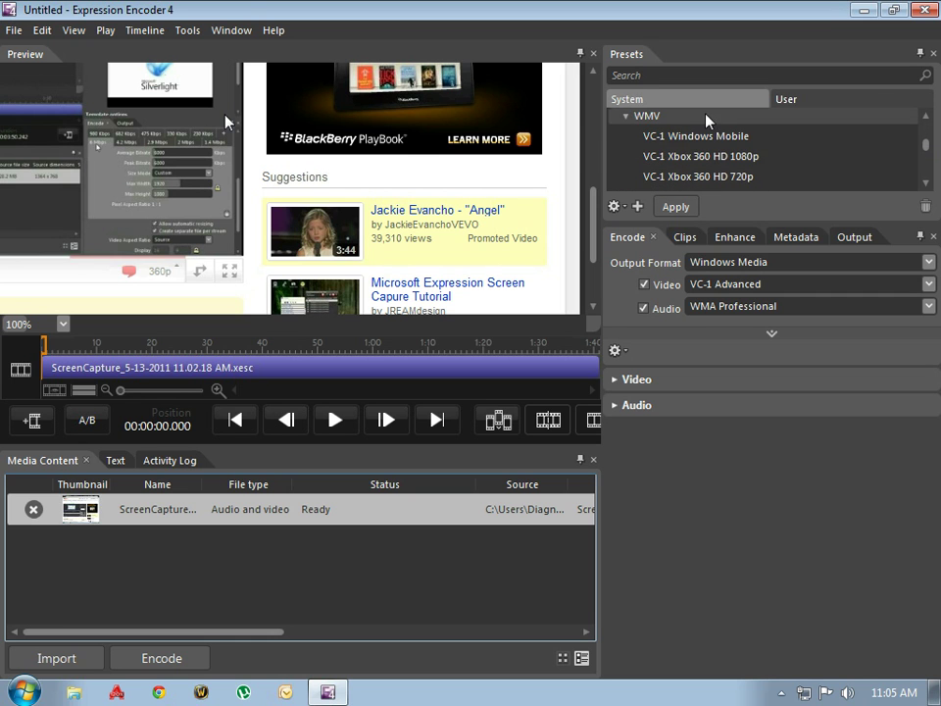
{"action": "mouse_move", "coordinate": [645, 161]}
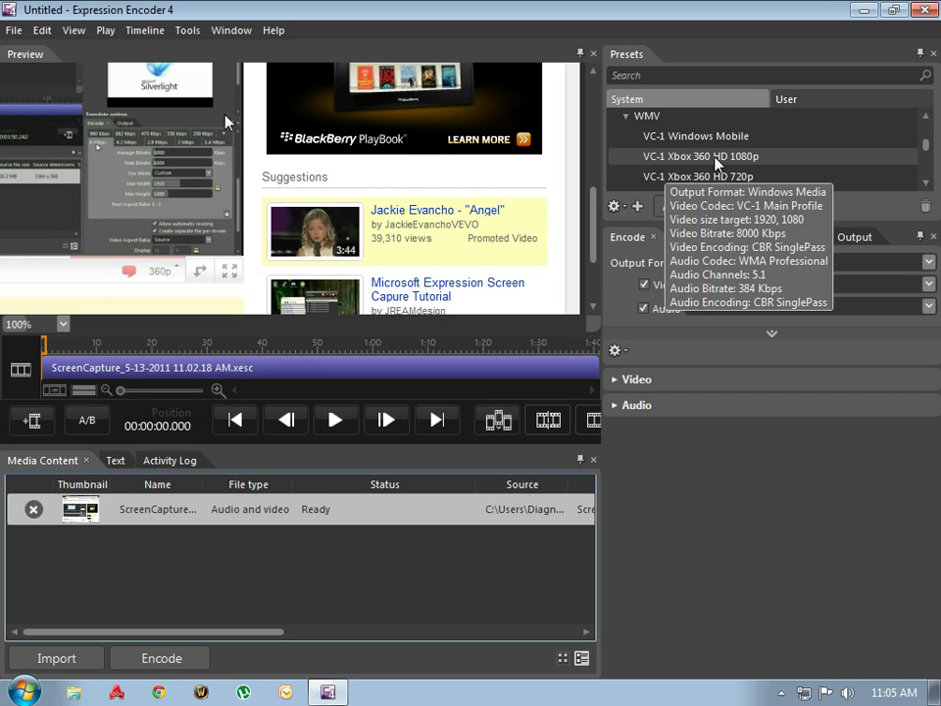
{"action": "left_click", "coordinate": [715, 161]}
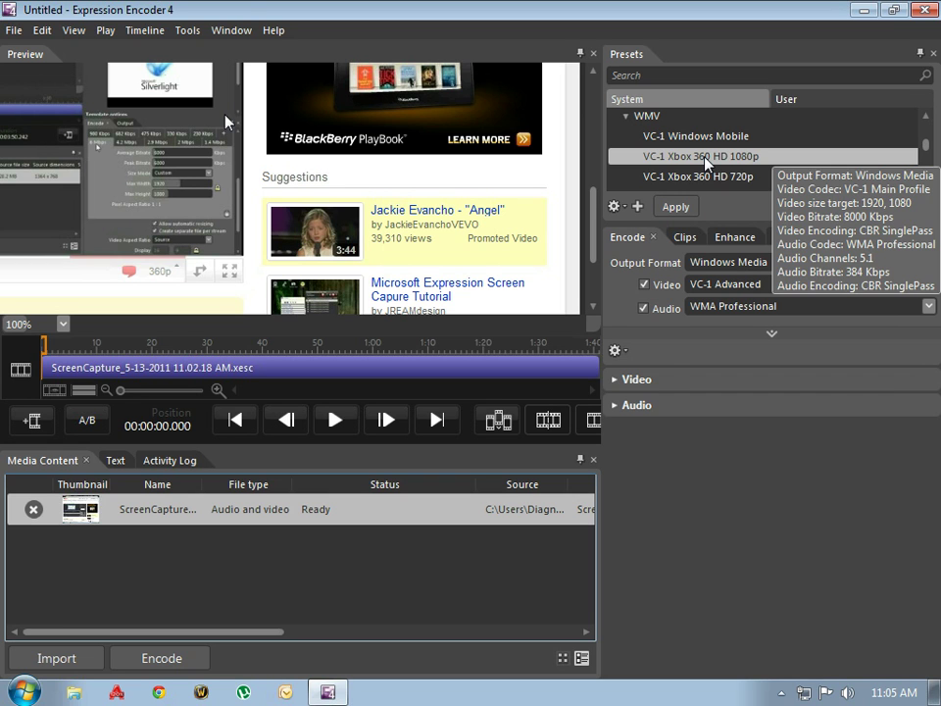
Set the video encoding mode to CBR - 1 pass
{"action": "left_click", "coordinate": [615, 379]}
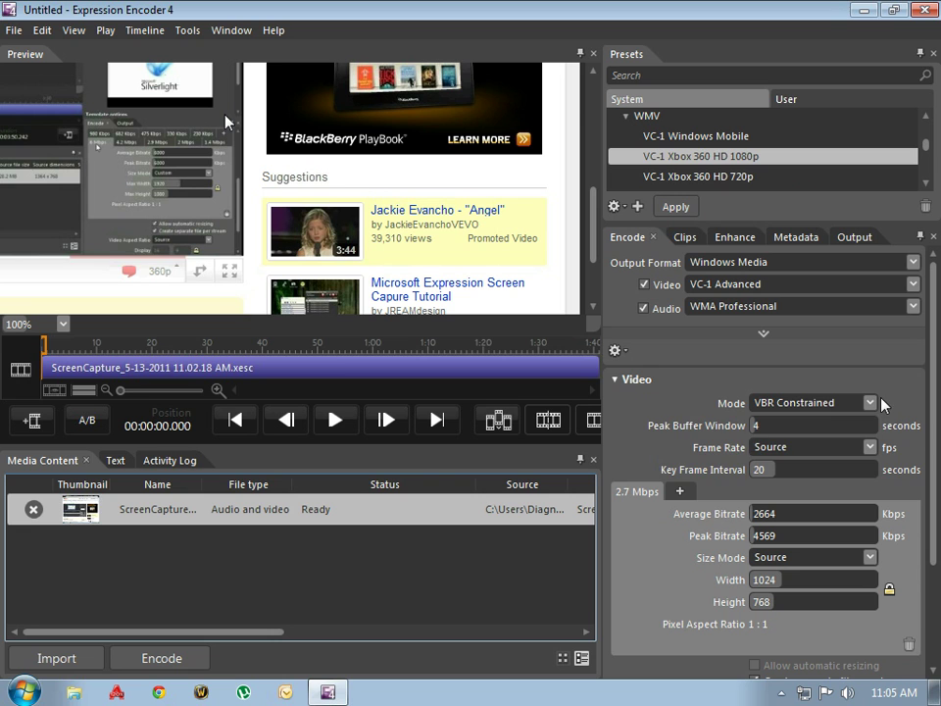
{"action": "mouse_move", "coordinate": [875, 410]}
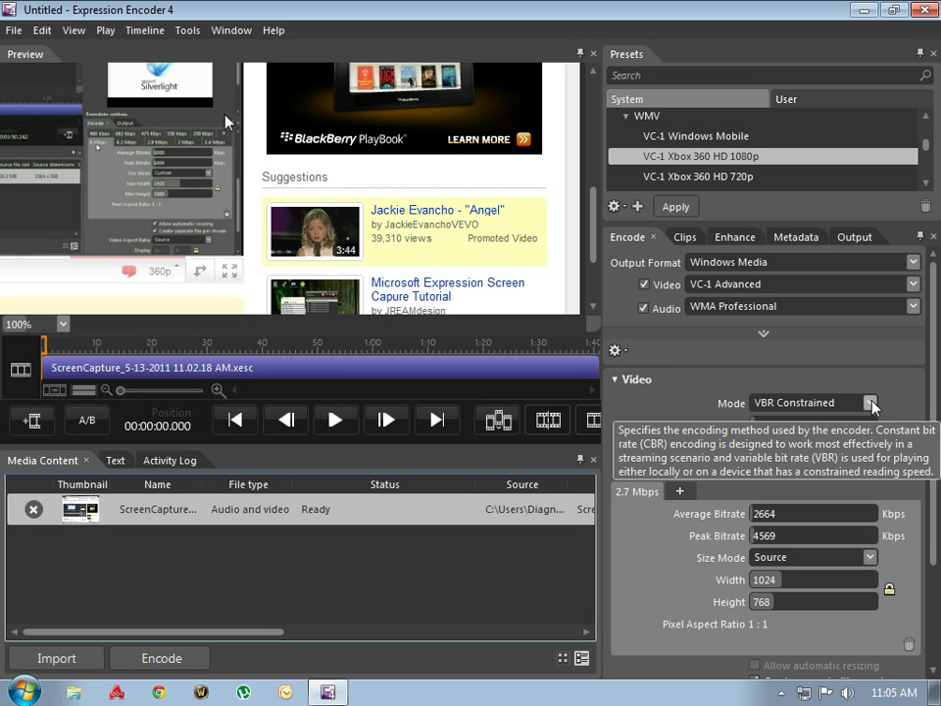
{"action": "left_click", "coordinate": [873, 405]}
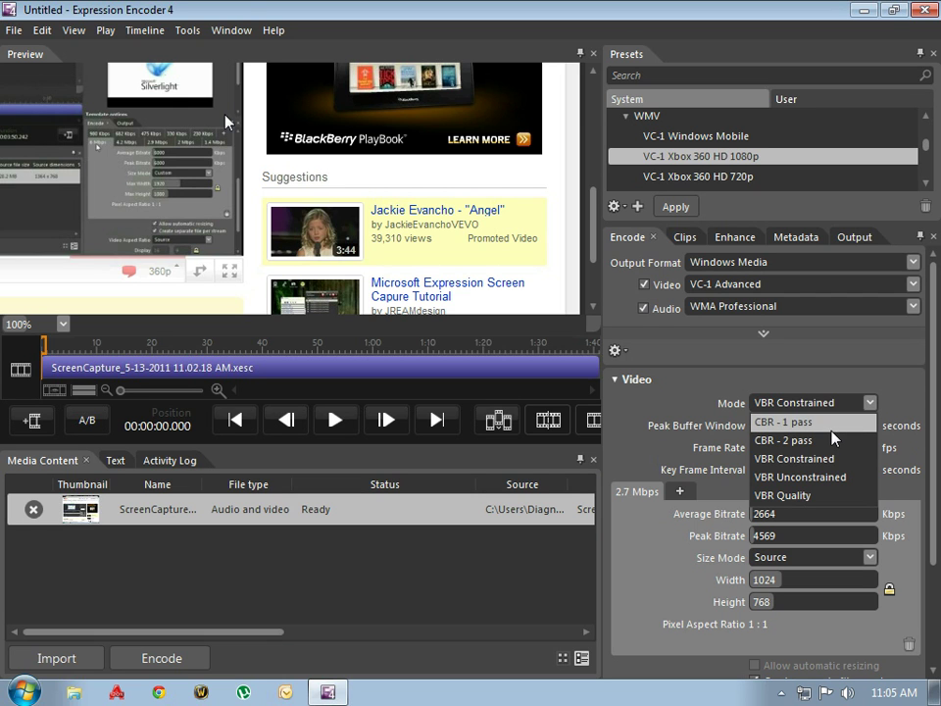
{"action": "left_click", "coordinate": [833, 424]}
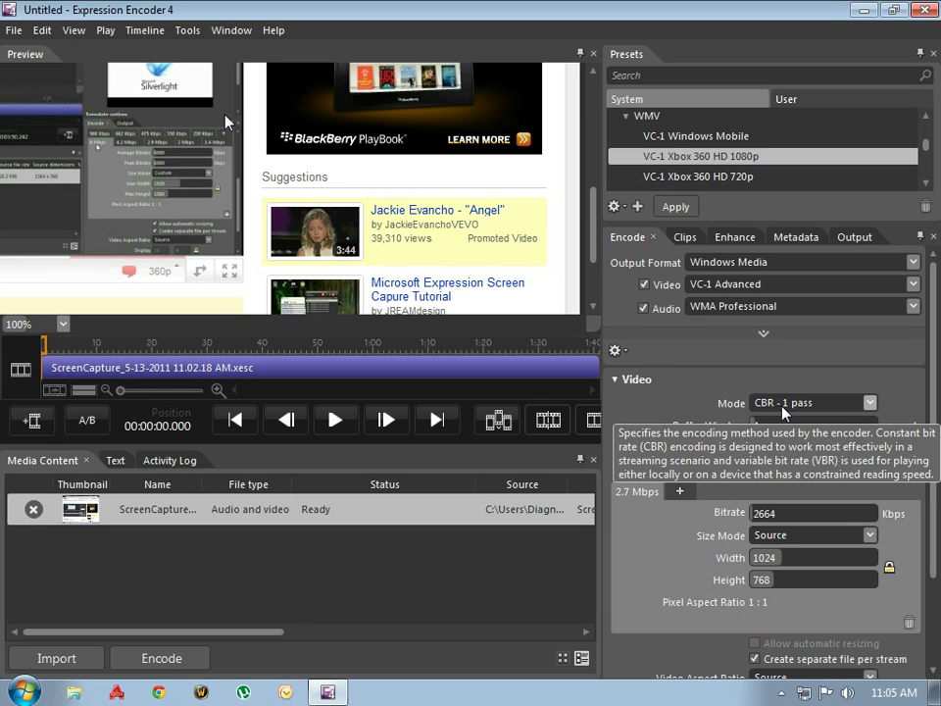
Expand the Encoding for Silverlight and VC-1 preset groups to look through them
{"action": "mouse_move", "coordinate": [934, 324]}
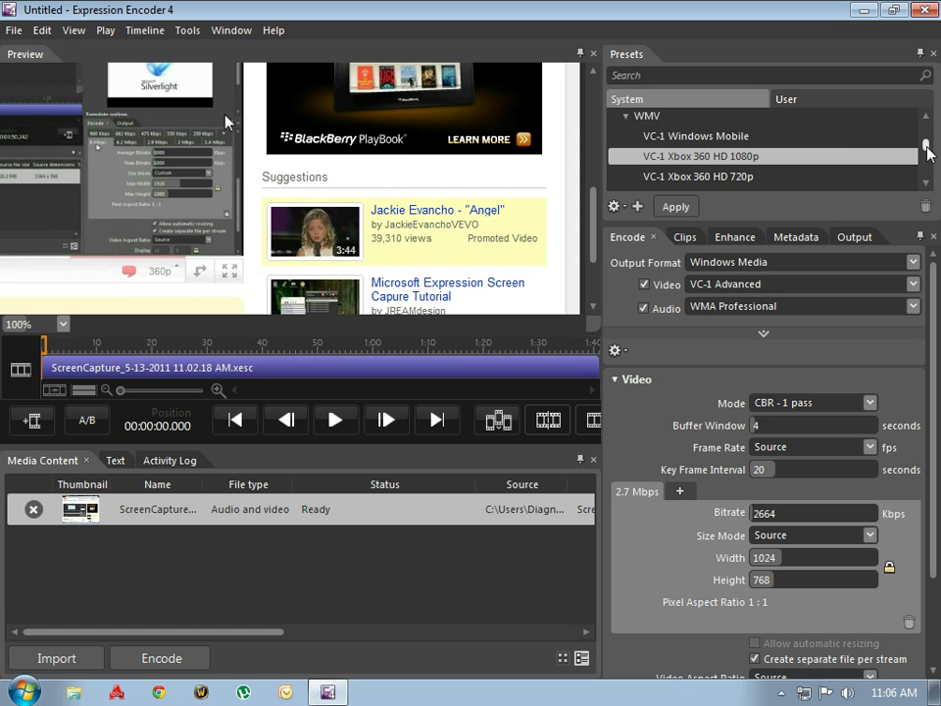
{"action": "left_click_drag", "start_coordinate": [927, 150], "coordinate": [930, 178]}
{"action": "left_click", "coordinate": [617, 141]}
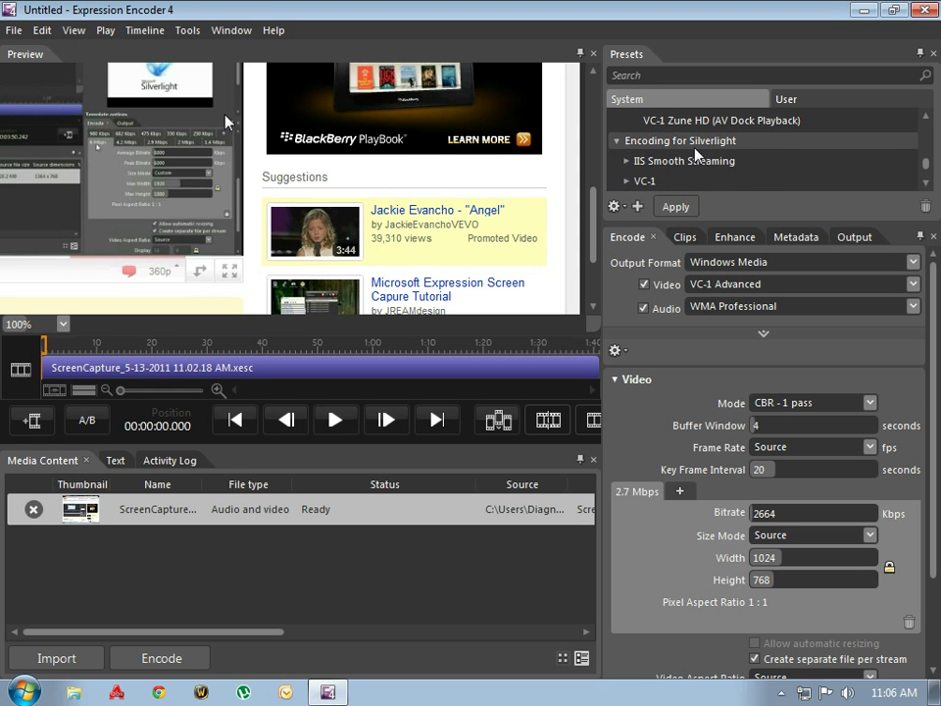
{"action": "double_click", "coordinate": [642, 180]}
{"action": "scroll", "coordinate": [882, 162], "scroll_direction": "down", "scroll_amount": 2}
{"action": "scroll", "coordinate": [882, 162], "scroll_direction": "up", "scroll_amount": 2}
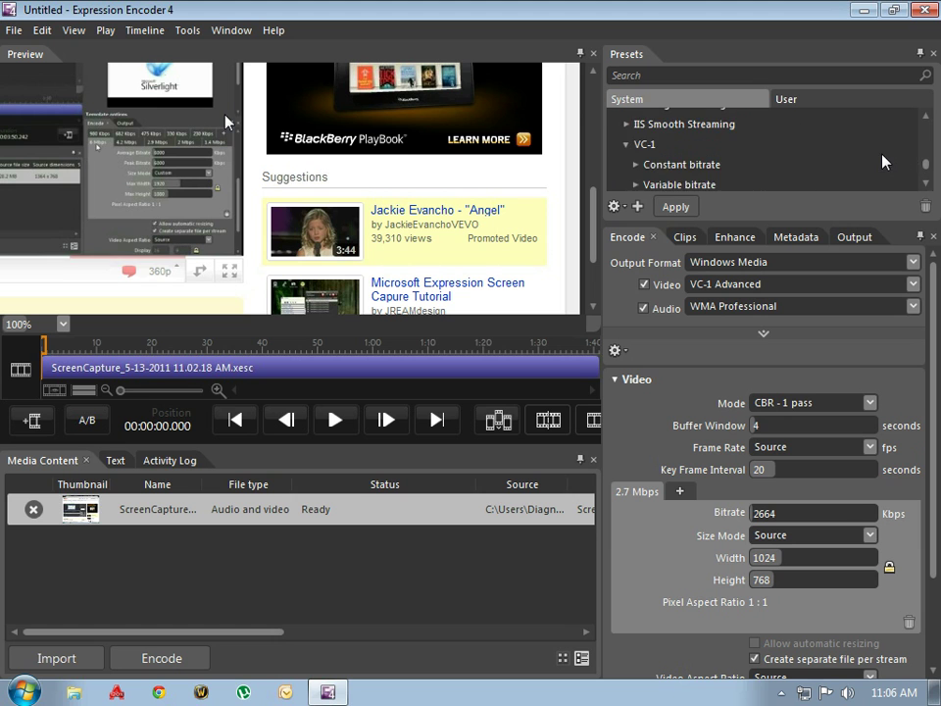
{"action": "scroll", "coordinate": [882, 162], "scroll_direction": "down", "scroll_amount": 1}
{"action": "scroll", "coordinate": [675, 180], "scroll_direction": "up", "scroll_amount": 2}
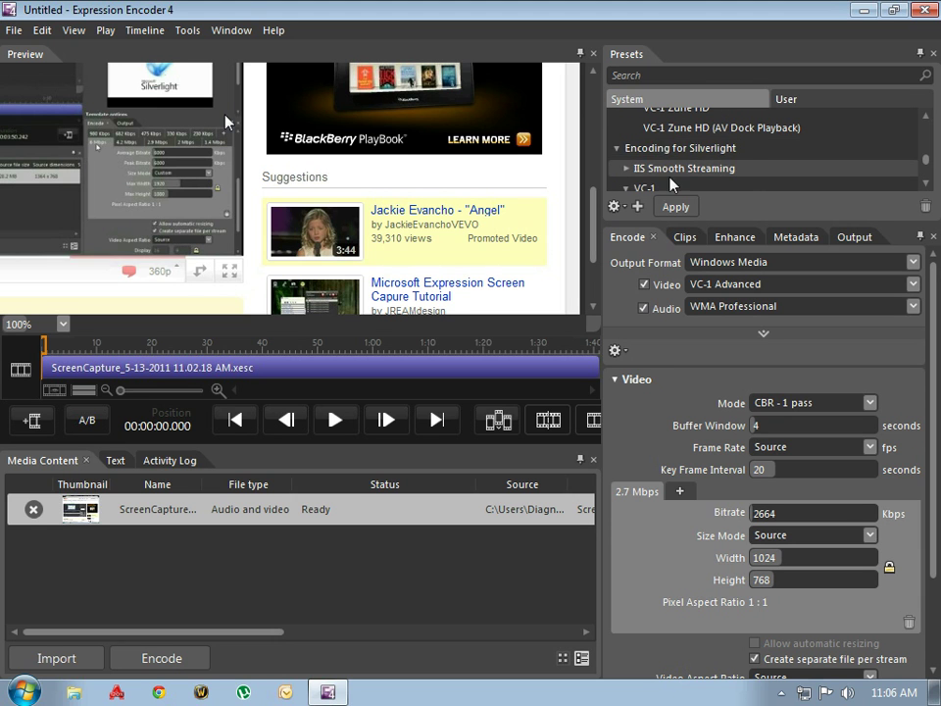
Collapse Encoding for Silverlight, WMV and Encoding for Devices back to the top-level categories
{"action": "left_click", "coordinate": [617, 148]}
{"action": "scroll", "coordinate": [652, 151], "scroll_direction": "up", "scroll_amount": 1}
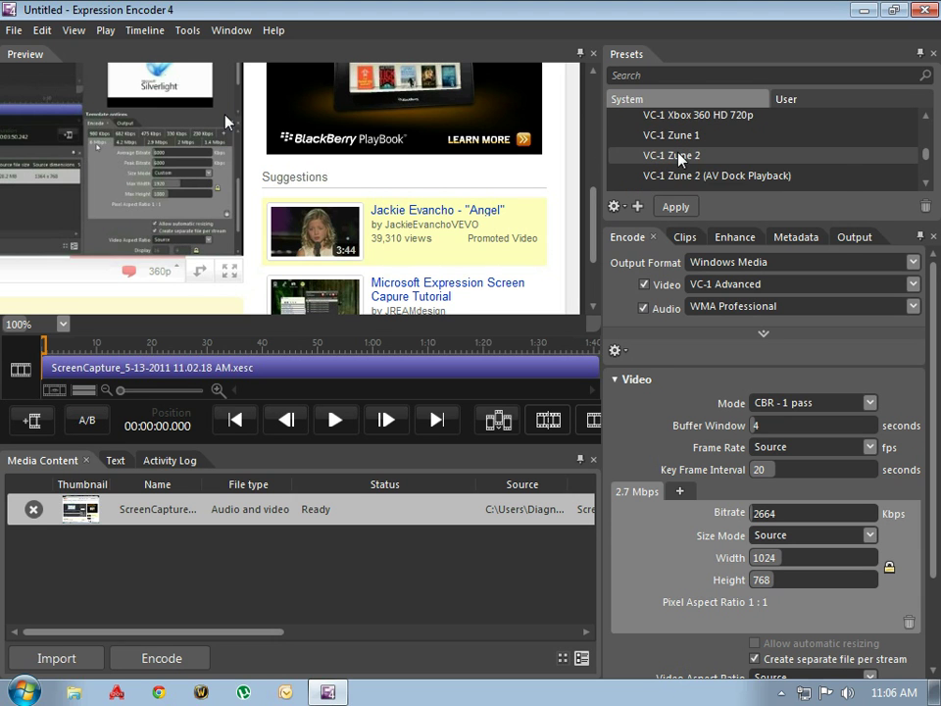
{"action": "scroll", "coordinate": [655, 149], "scroll_direction": "up", "scroll_amount": 2}
{"action": "left_click", "coordinate": [626, 143]}
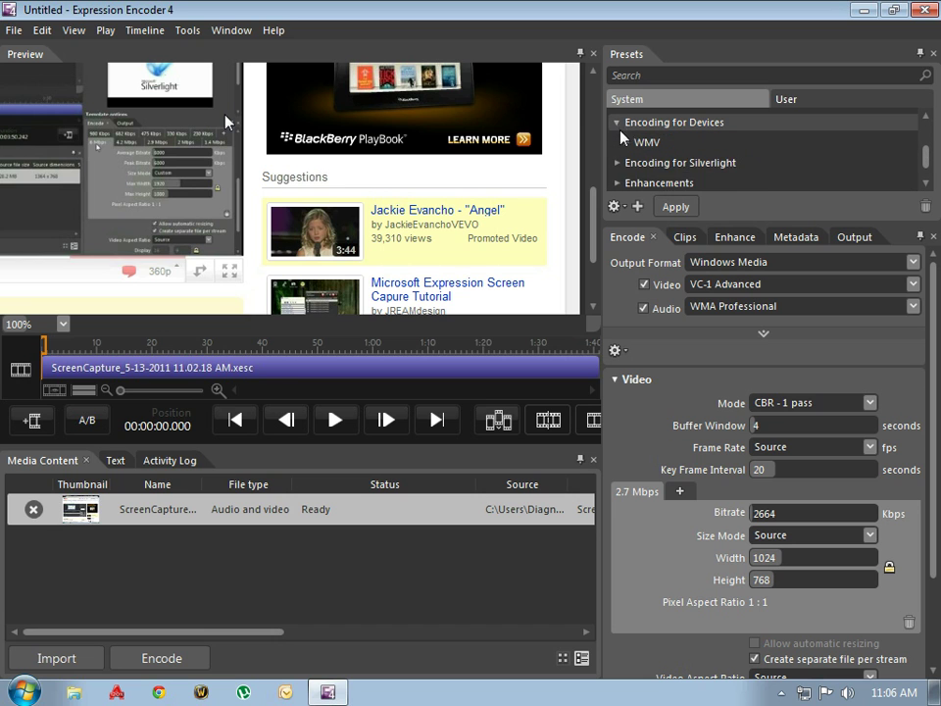
{"action": "left_click", "coordinate": [617, 122]}
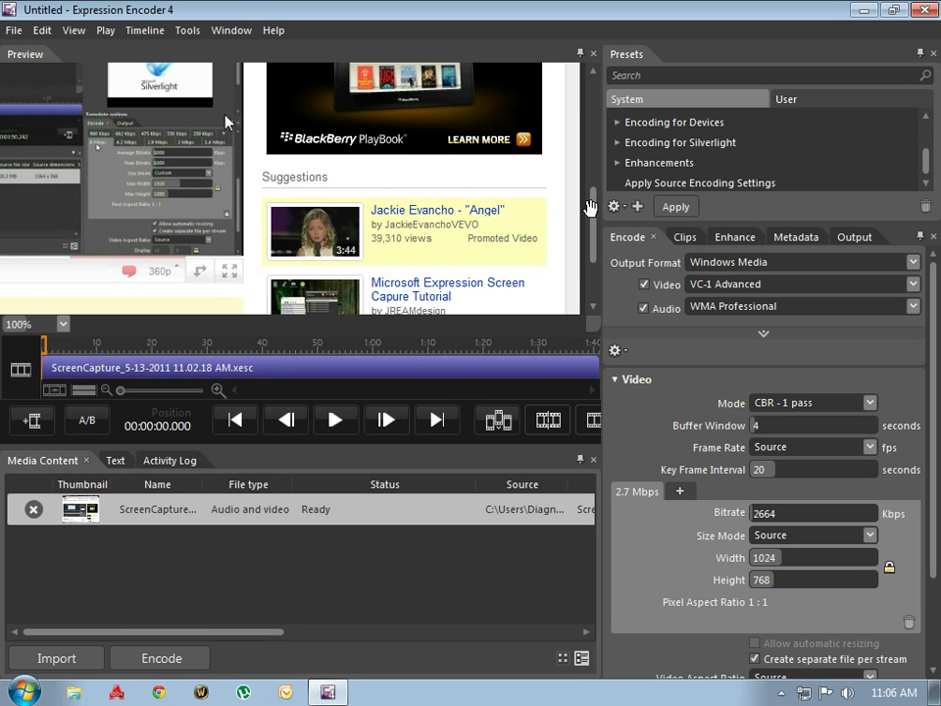
{"action": "left_click_drag", "start_coordinate": [590, 200], "coordinate": [592, 233]}
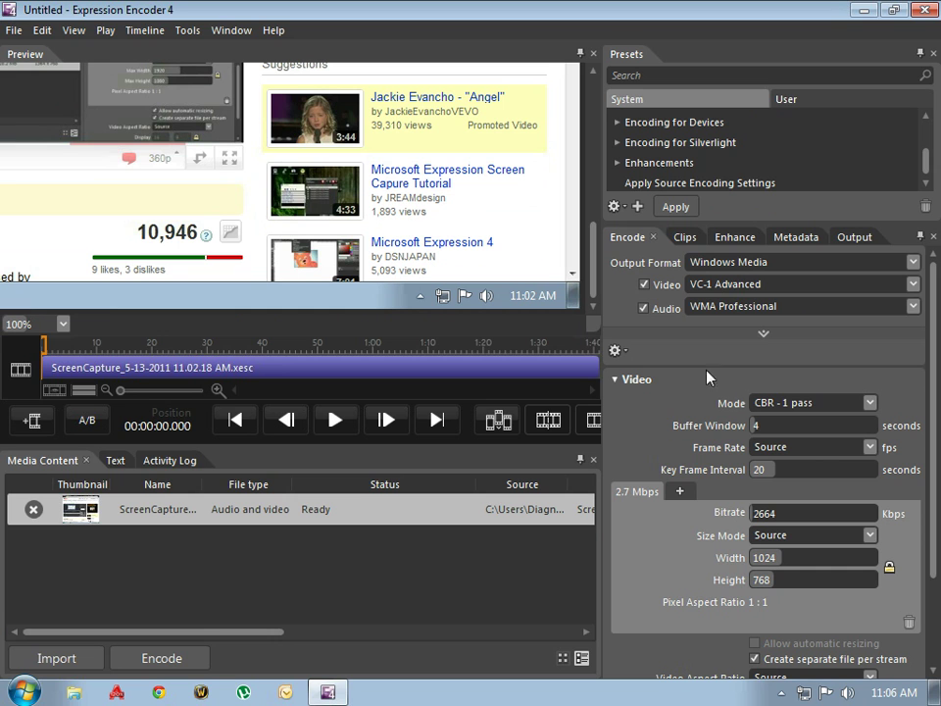
{"action": "left_click_drag", "start_coordinate": [930, 266], "coordinate": [934, 369]}
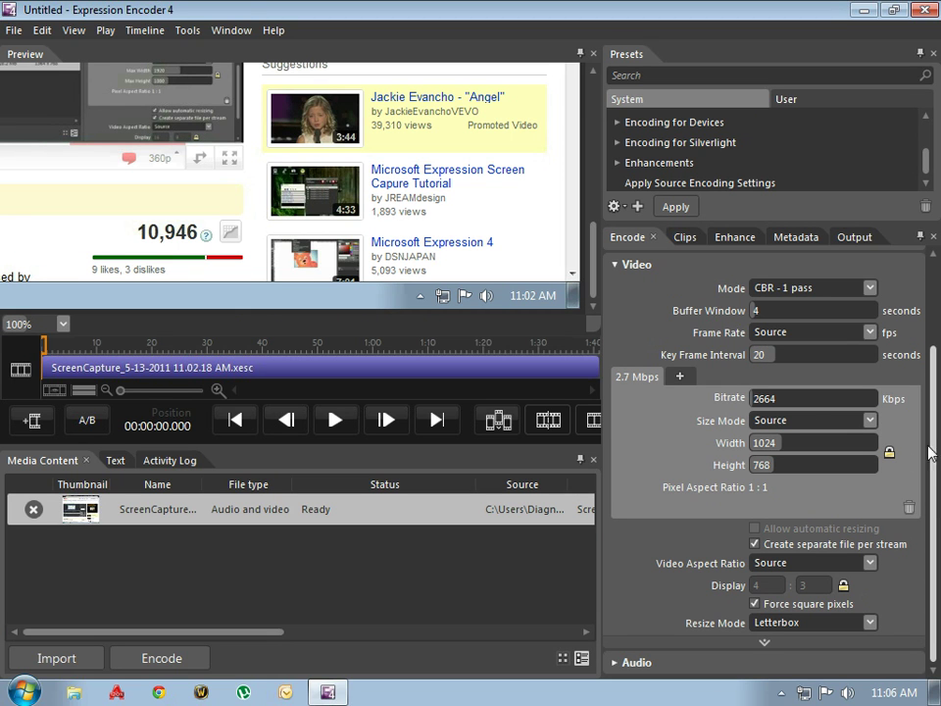
Start encoding ScreenCapture_5-13-2011 11.02.18 AM.wmv and reveal the hidden tray icons
{"action": "left_click", "coordinate": [175, 661]}
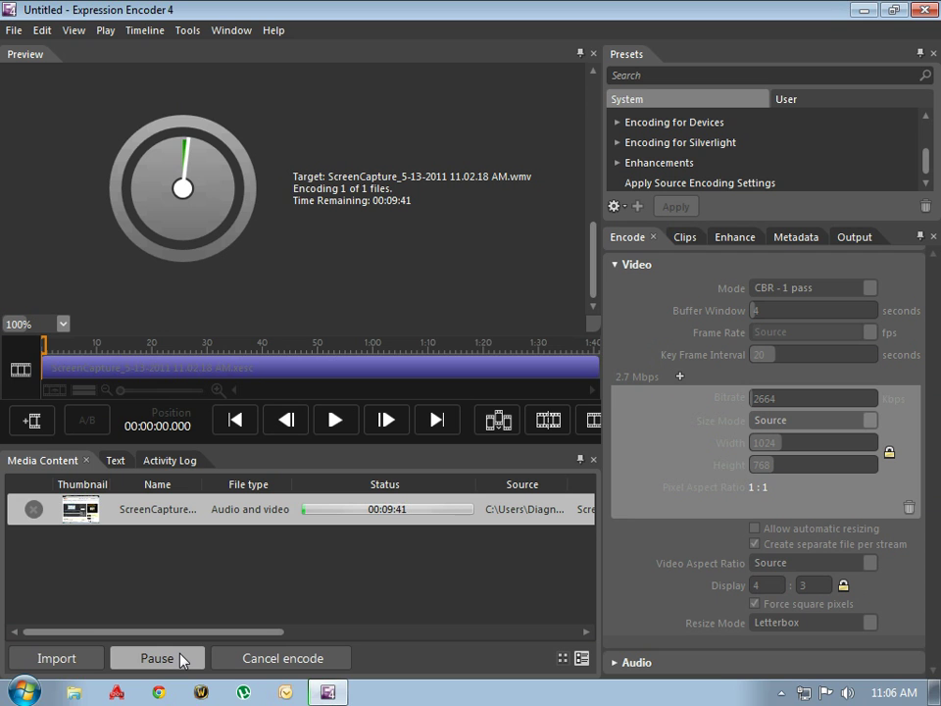
{"action": "left_click", "coordinate": [779, 692]}
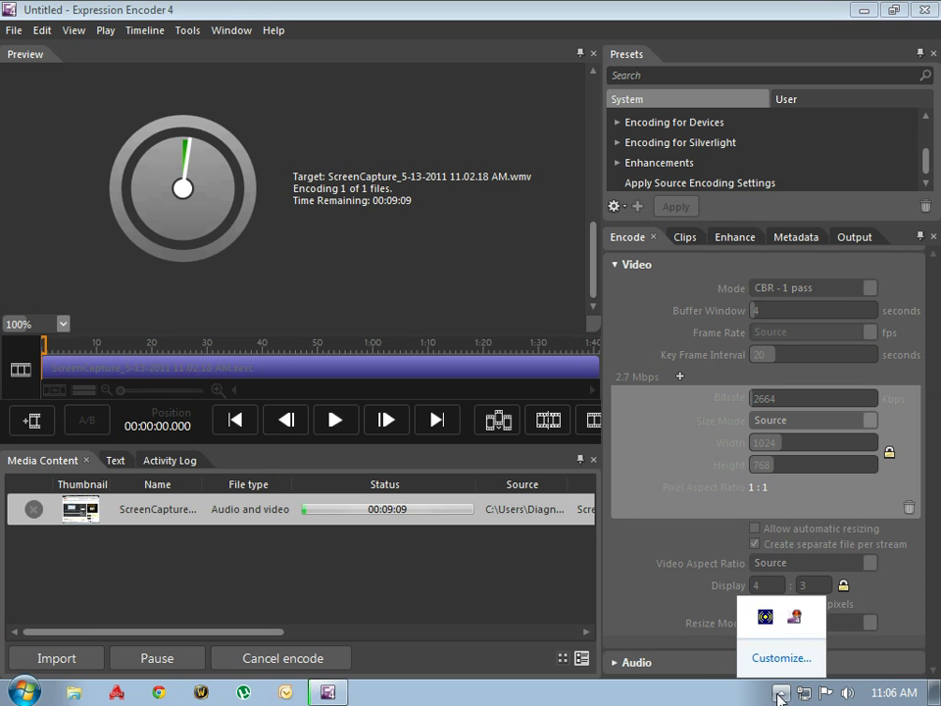
Open and dismiss the Screen Capture tray menu, then minimize Expression Encoder to show the desktop
{"action": "right_click", "coordinate": [795, 619]}
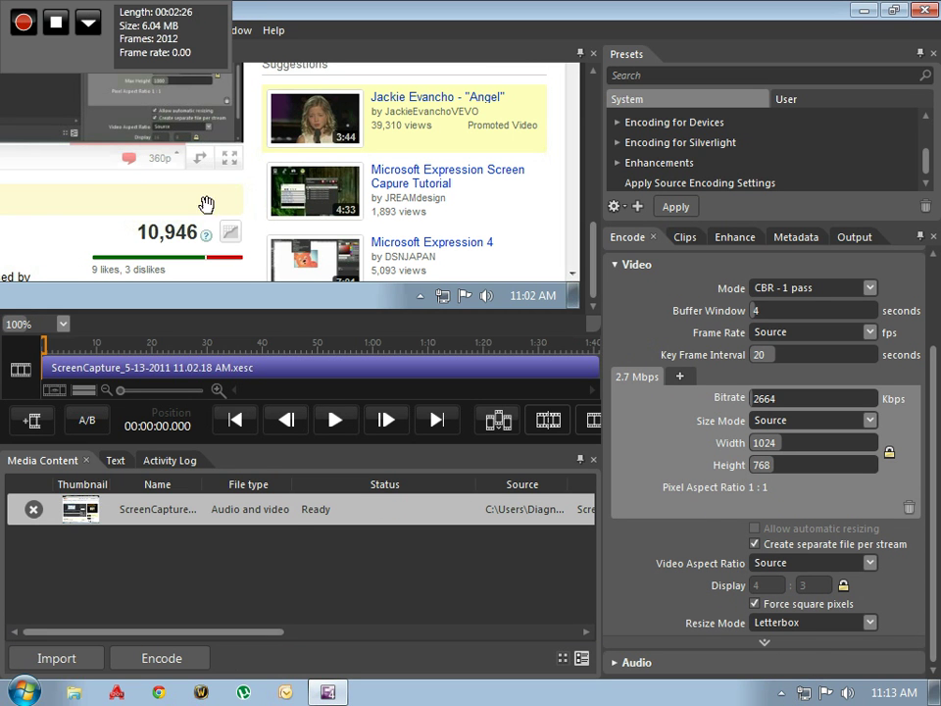
{"action": "left_click", "coordinate": [784, 693]}
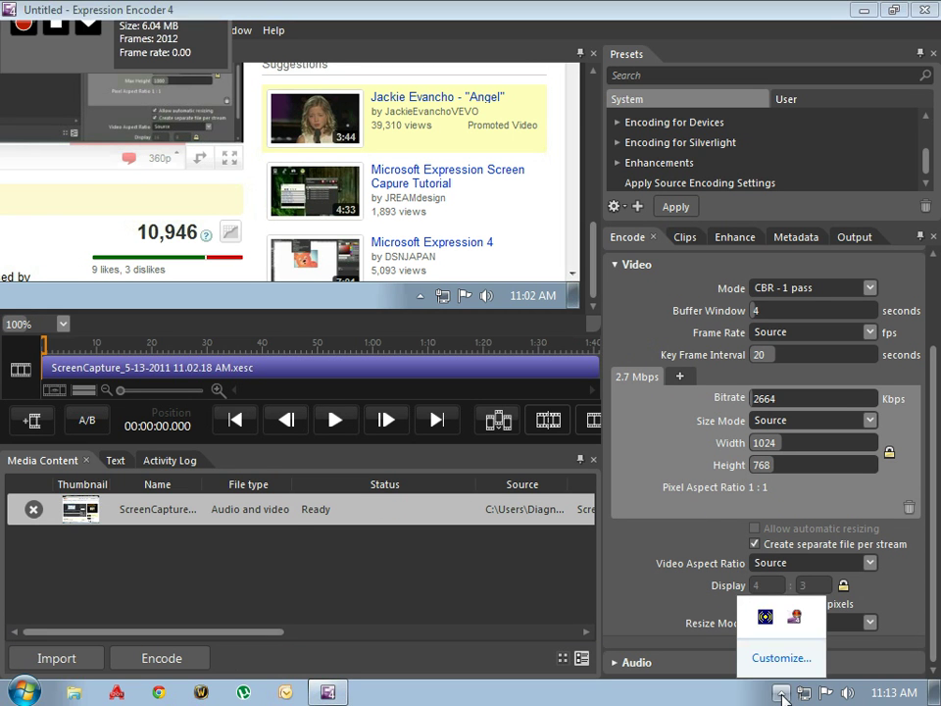
{"action": "right_click", "coordinate": [798, 623]}
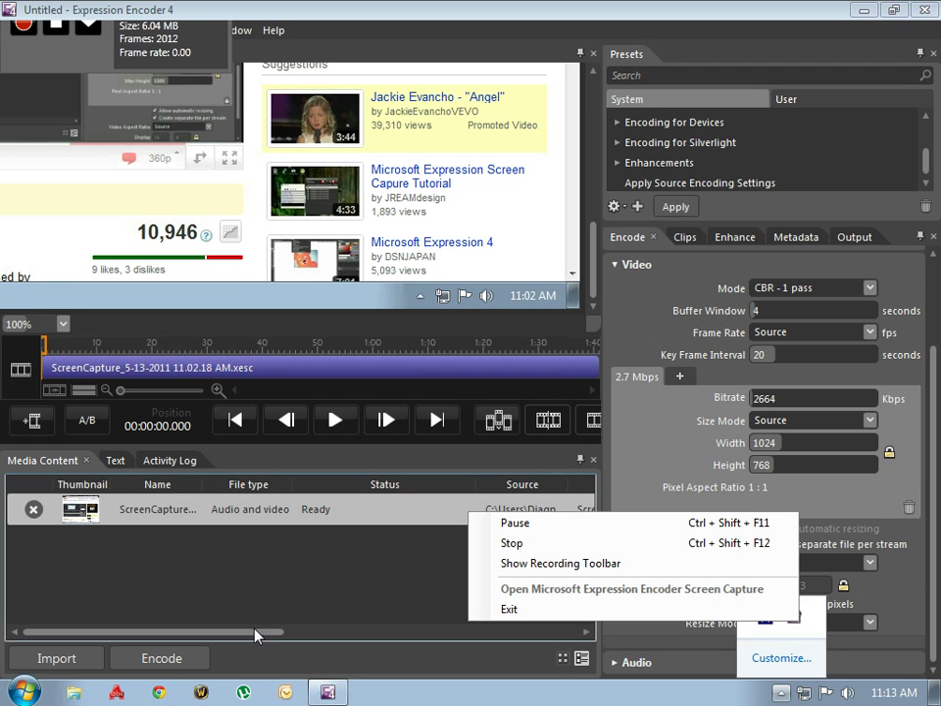
{"action": "left_click", "coordinate": [321, 539]}
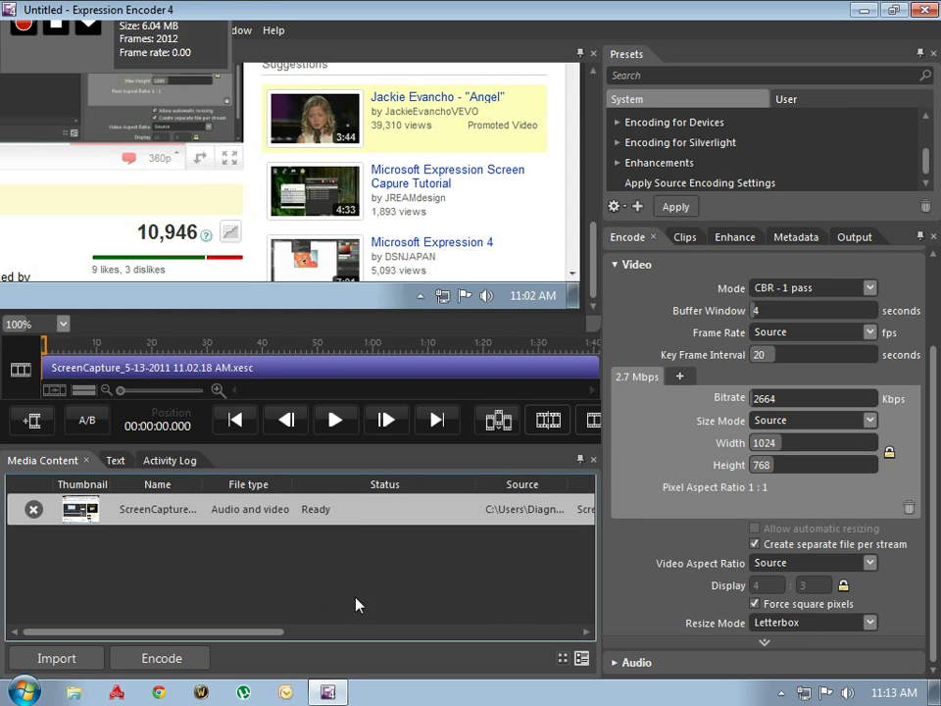
{"action": "left_click", "coordinate": [869, 15]}
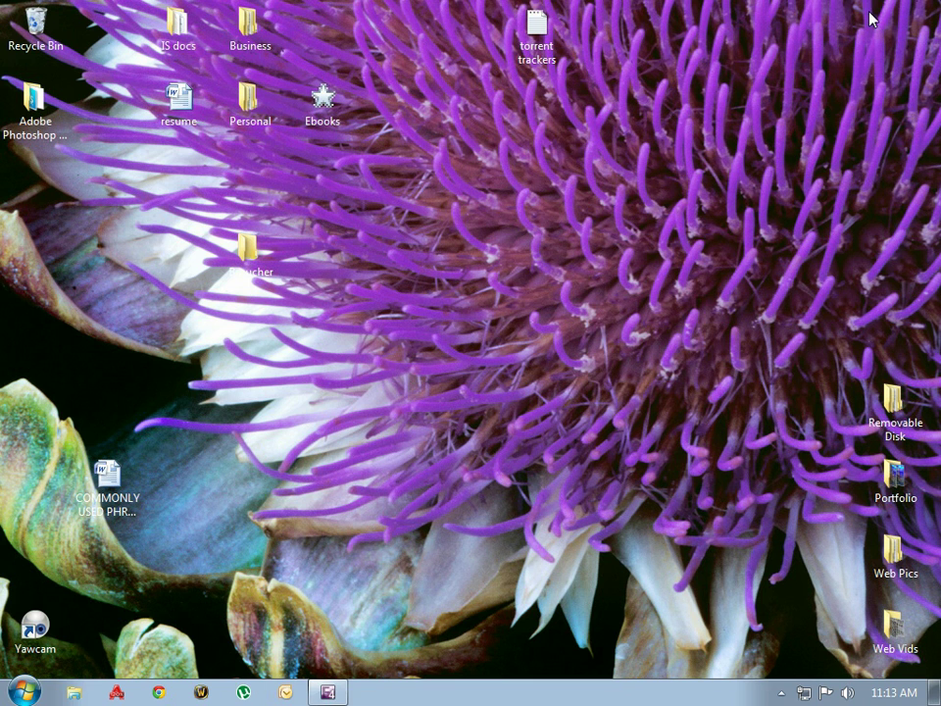
Launch Chrome, go to youtube.com, and open the Upload page
{"action": "left_click", "coordinate": [159, 692]}
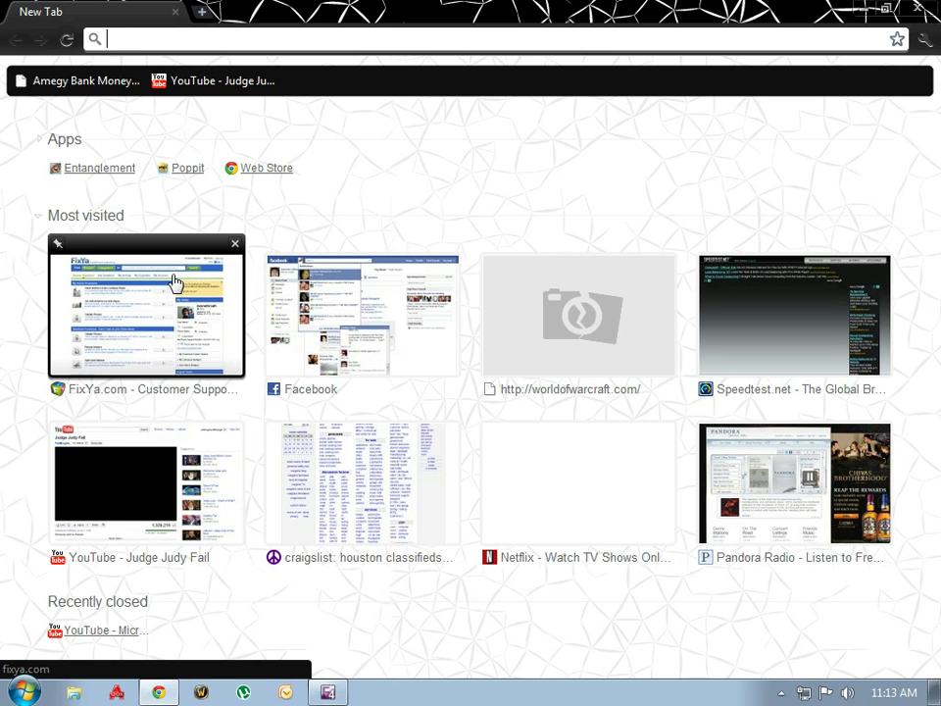
{"action": "type", "text": "youtube.com"}
{"action": "key", "text": "Return"}
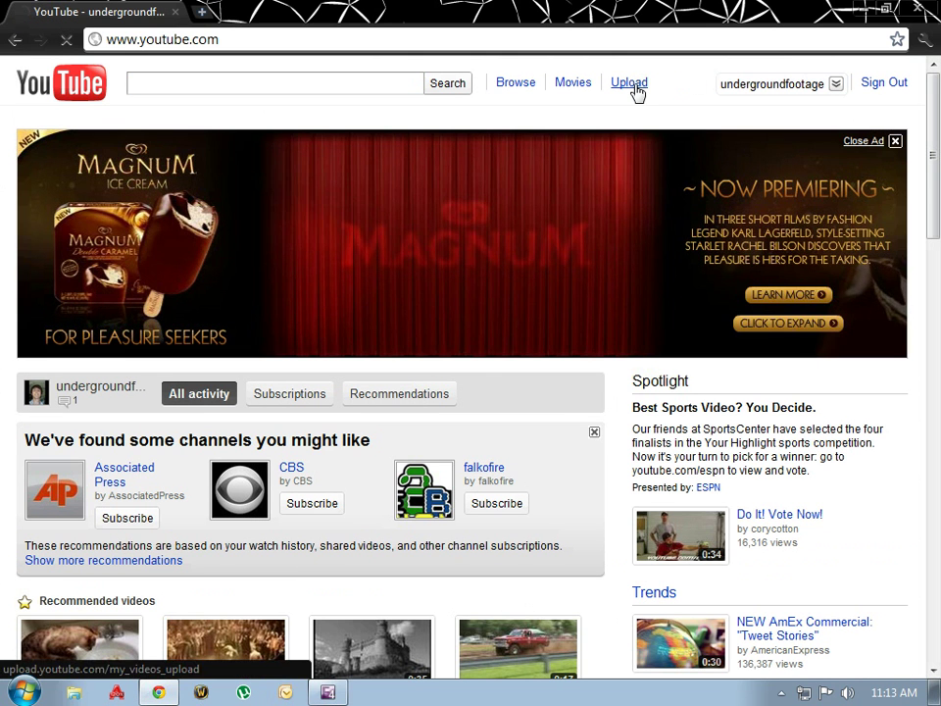
{"action": "left_click", "coordinate": [632, 85]}
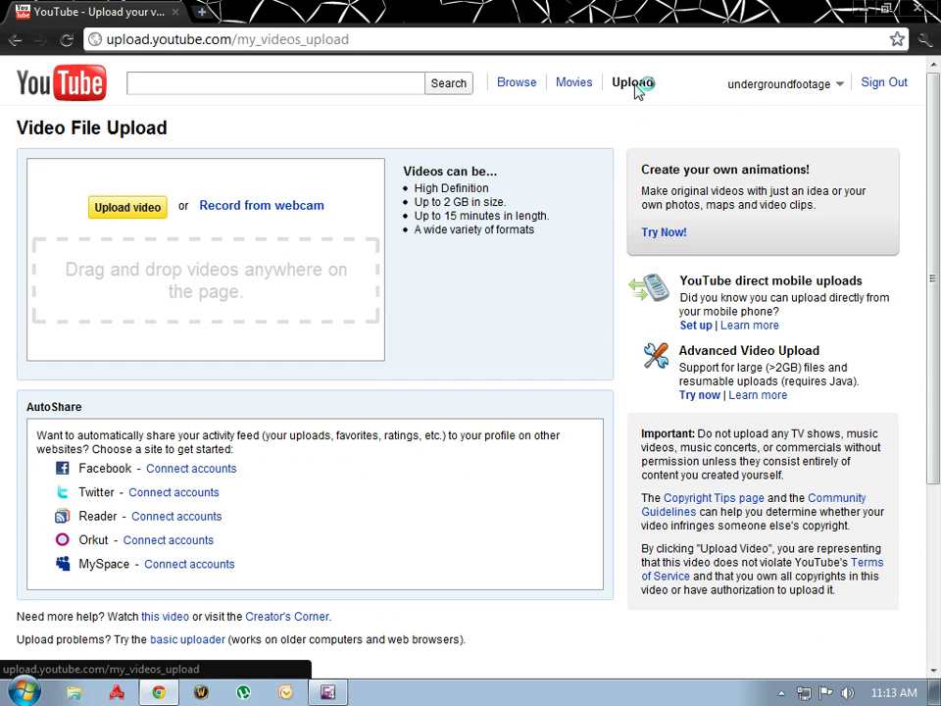
Upload ScreenCapture_5-13-2011 11.02.18 AM.wmv from Documents > Expression > Expression Encoder > Output's newest folder
{"action": "left_click", "coordinate": [119, 209]}
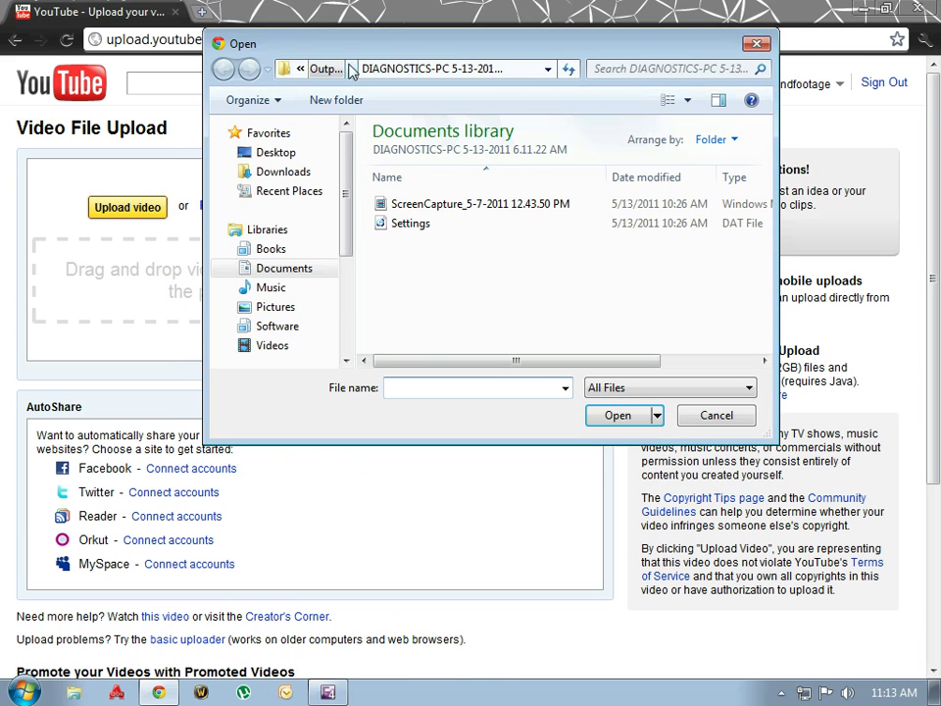
{"action": "left_click", "coordinate": [284, 69]}
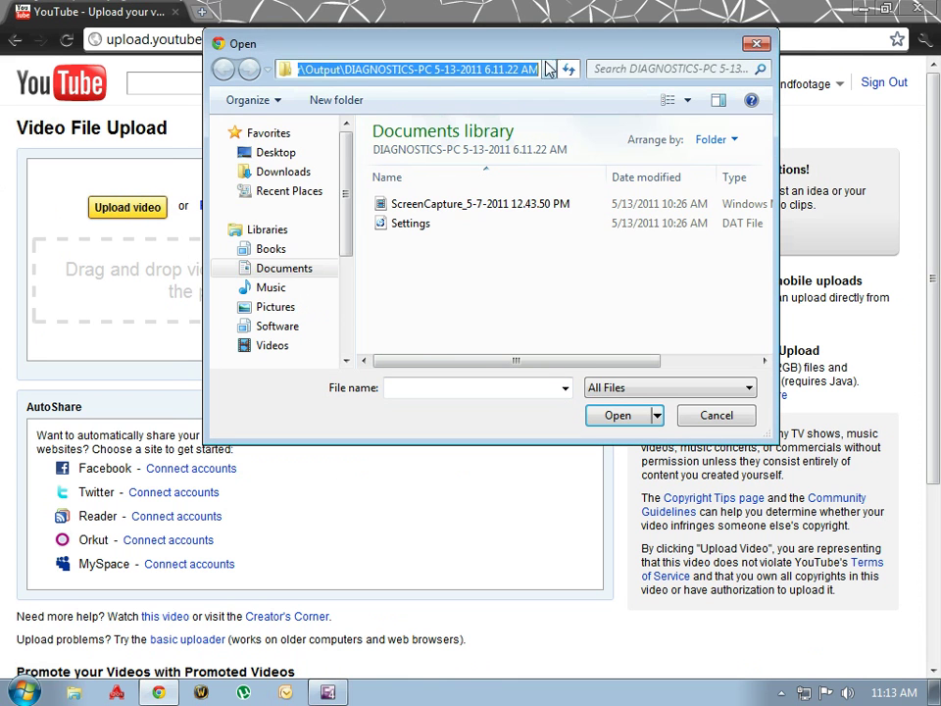
{"action": "left_click", "coordinate": [263, 272]}
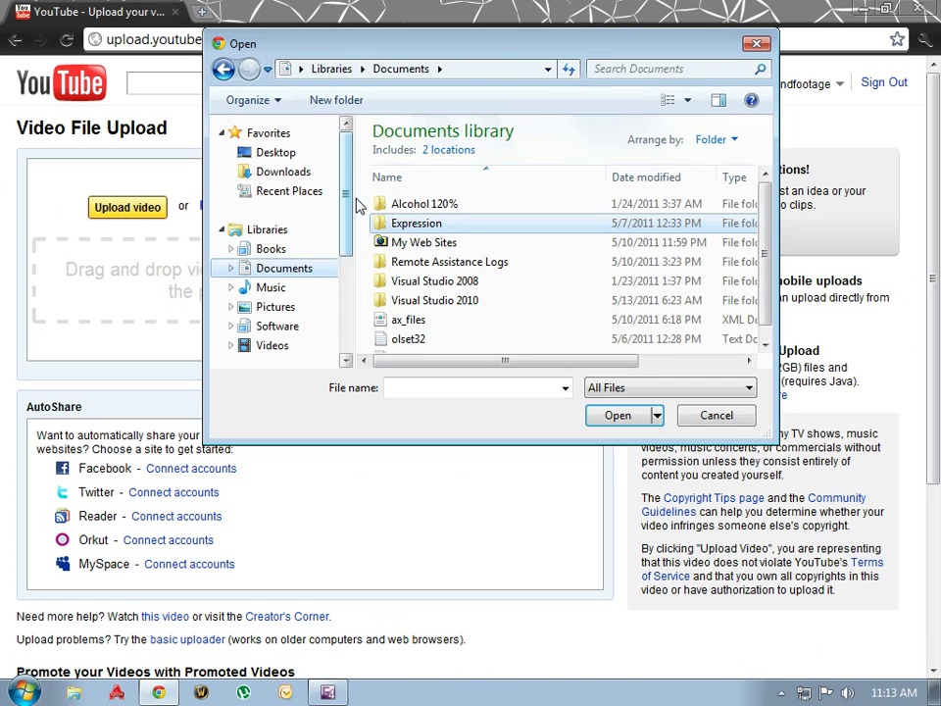
{"action": "double_click", "coordinate": [416, 221]}
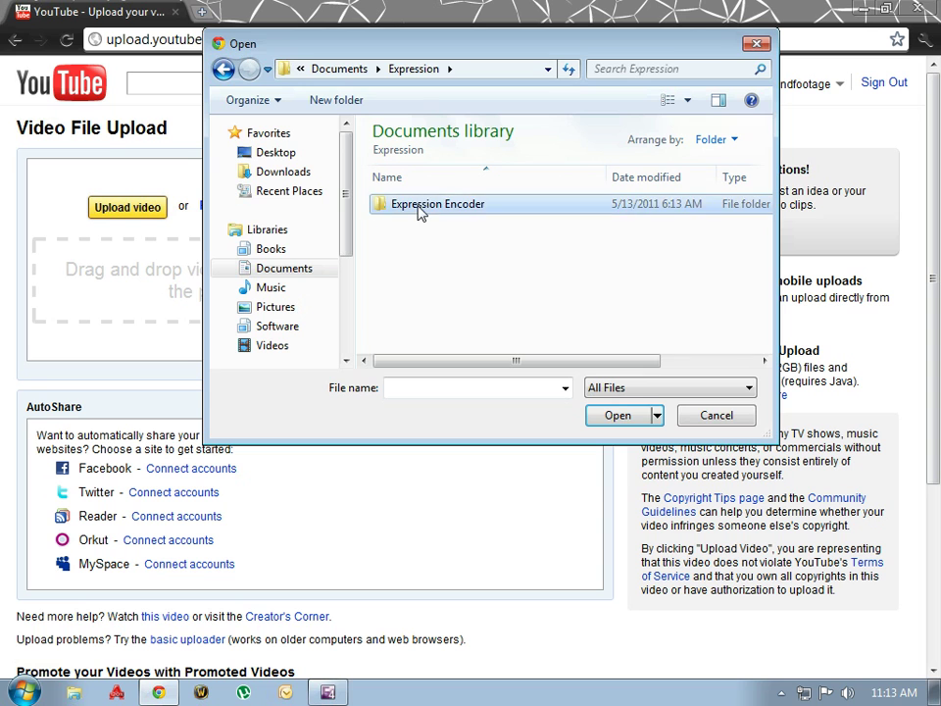
{"action": "double_click", "coordinate": [419, 208]}
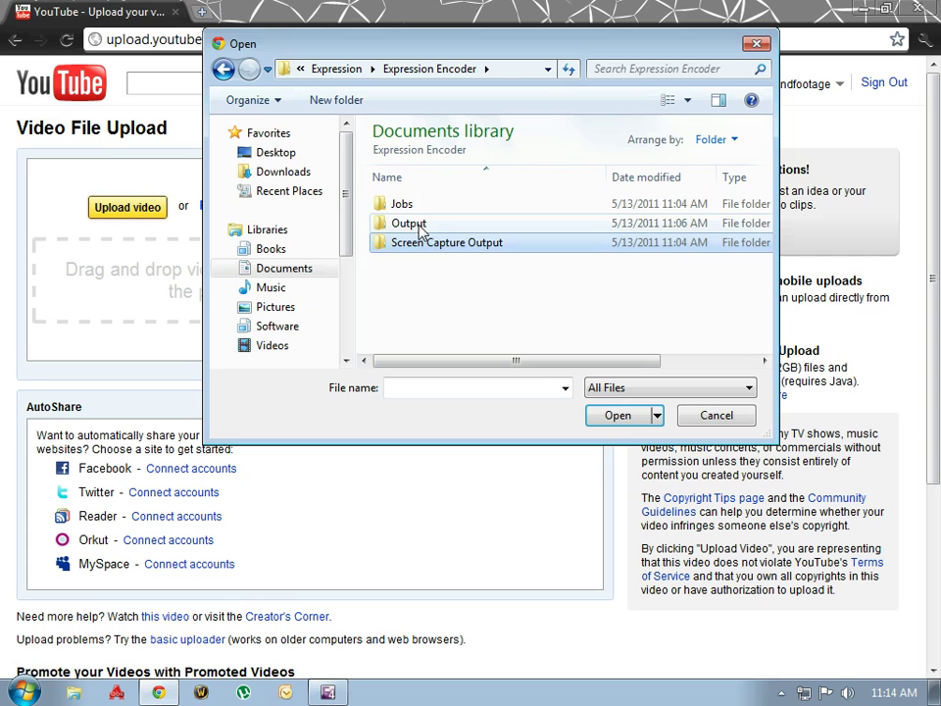
{"action": "double_click", "coordinate": [419, 229]}
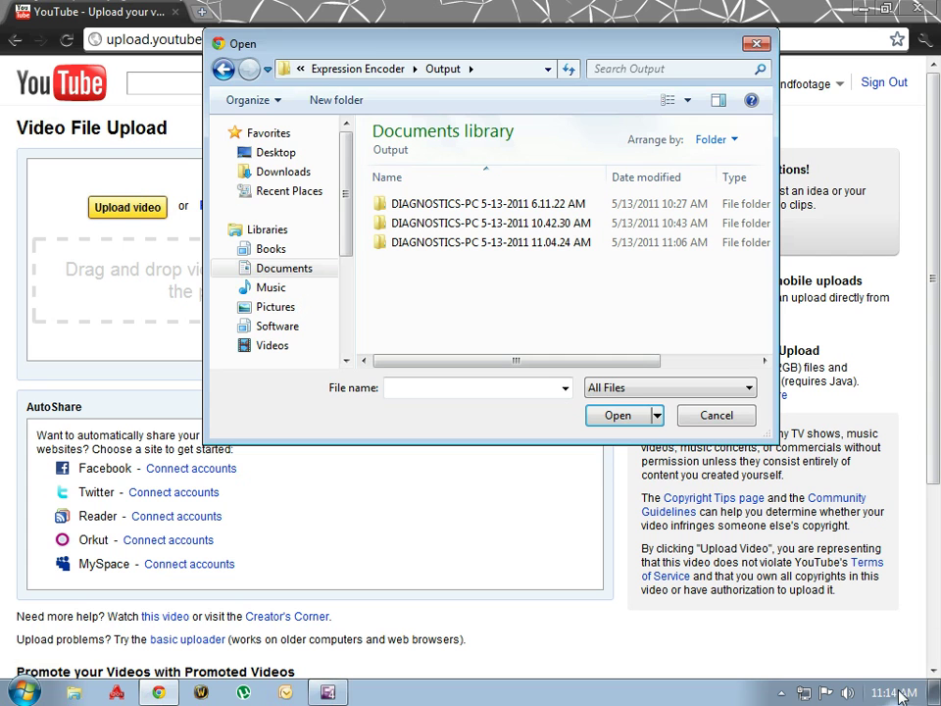
{"action": "double_click", "coordinate": [508, 245]}
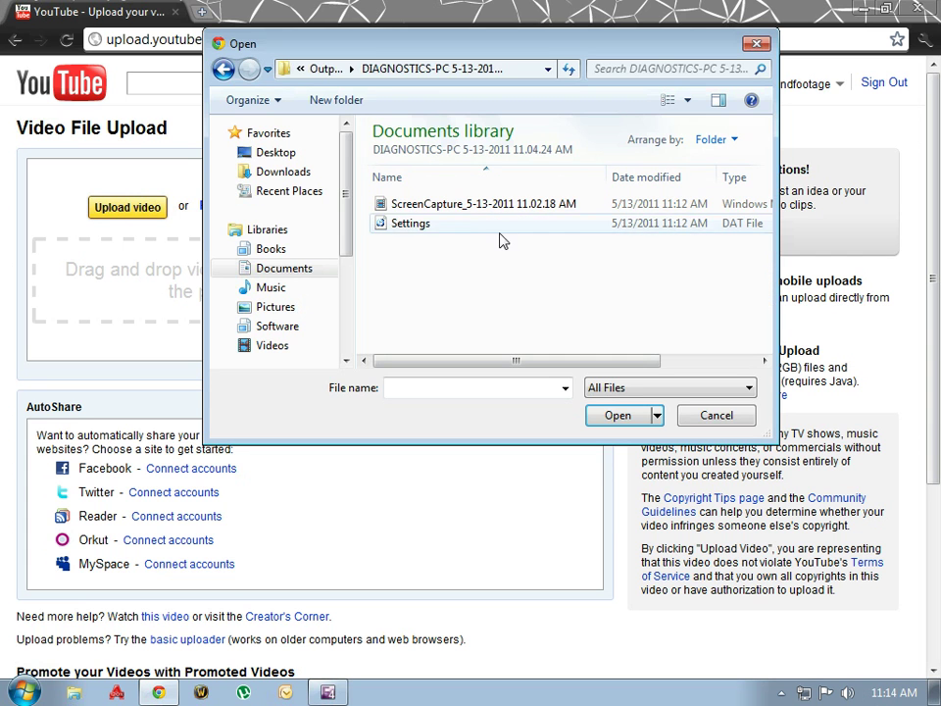
{"action": "double_click", "coordinate": [473, 204]}
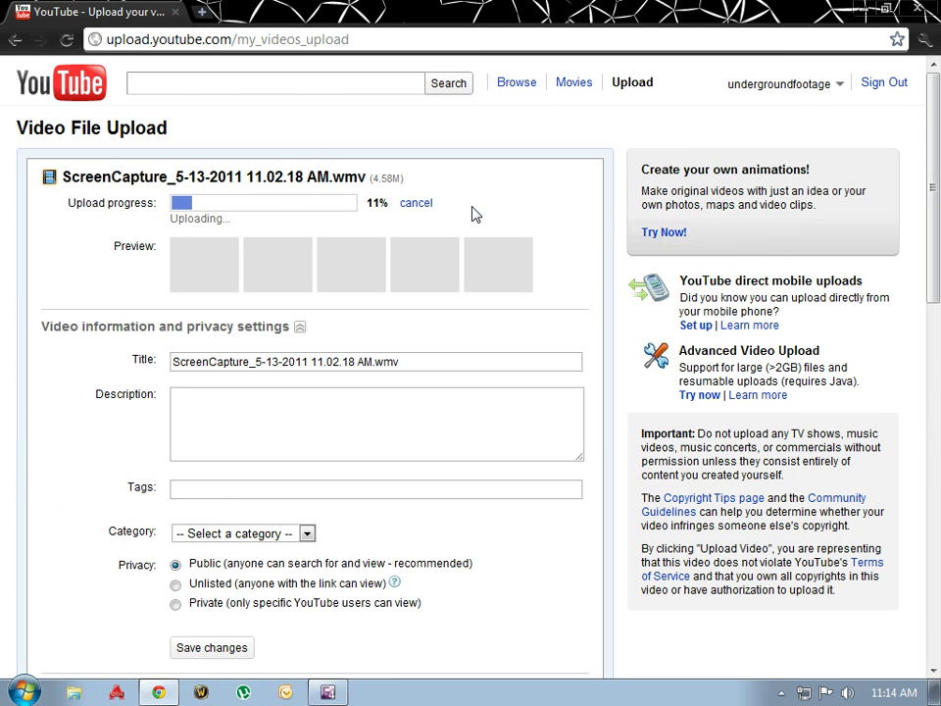